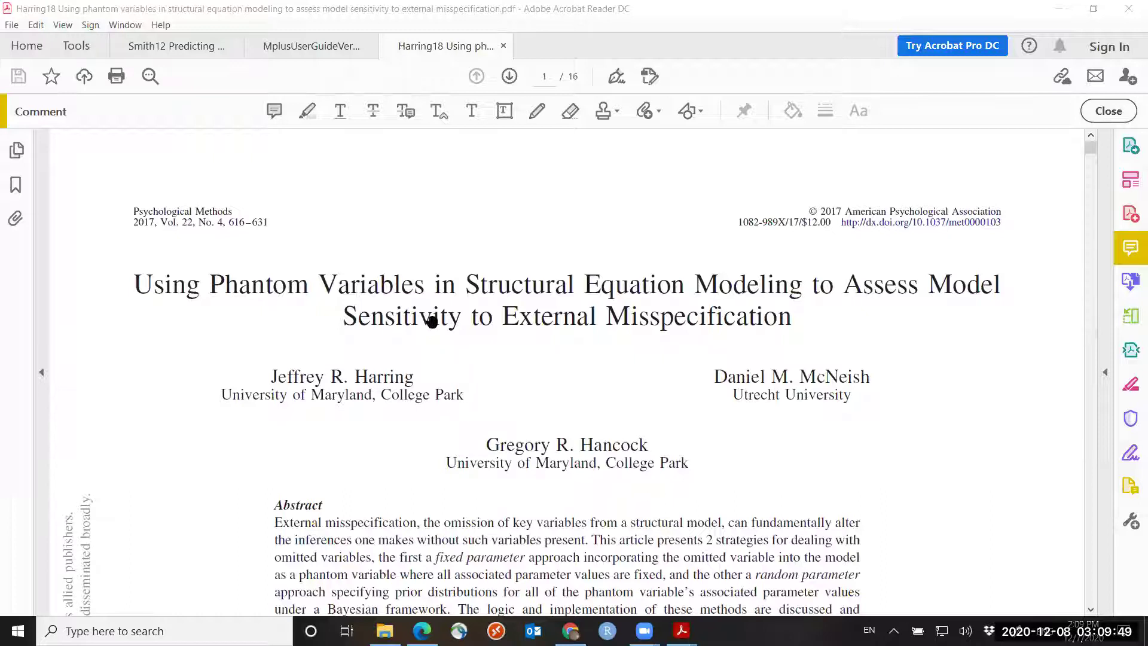
Switch to the Smith12 article and examine Figure 1, the original Davis technology acceptance model
{"action": "left_click", "coordinate": [188, 46]}
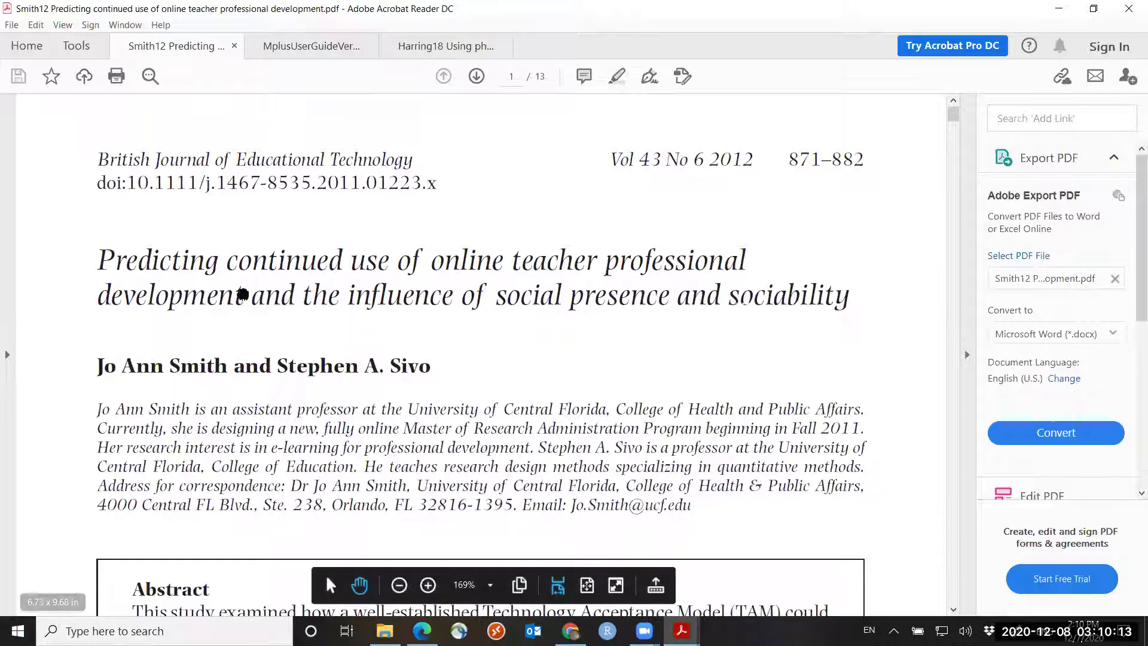
{"action": "scroll", "coordinate": [610, 286], "scroll_direction": "down", "scroll_amount": 2}
{"action": "scroll", "coordinate": [610, 286], "scroll_direction": "down", "scroll_amount": 20}
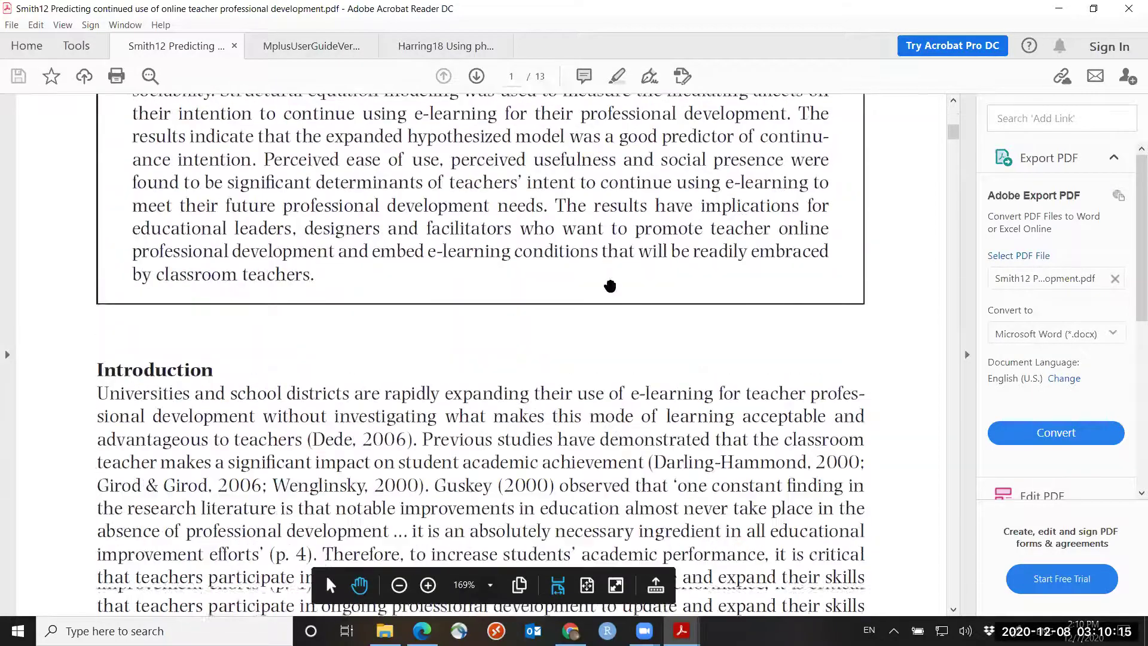
{"action": "scroll", "coordinate": [608, 285], "scroll_direction": "down", "scroll_amount": 20}
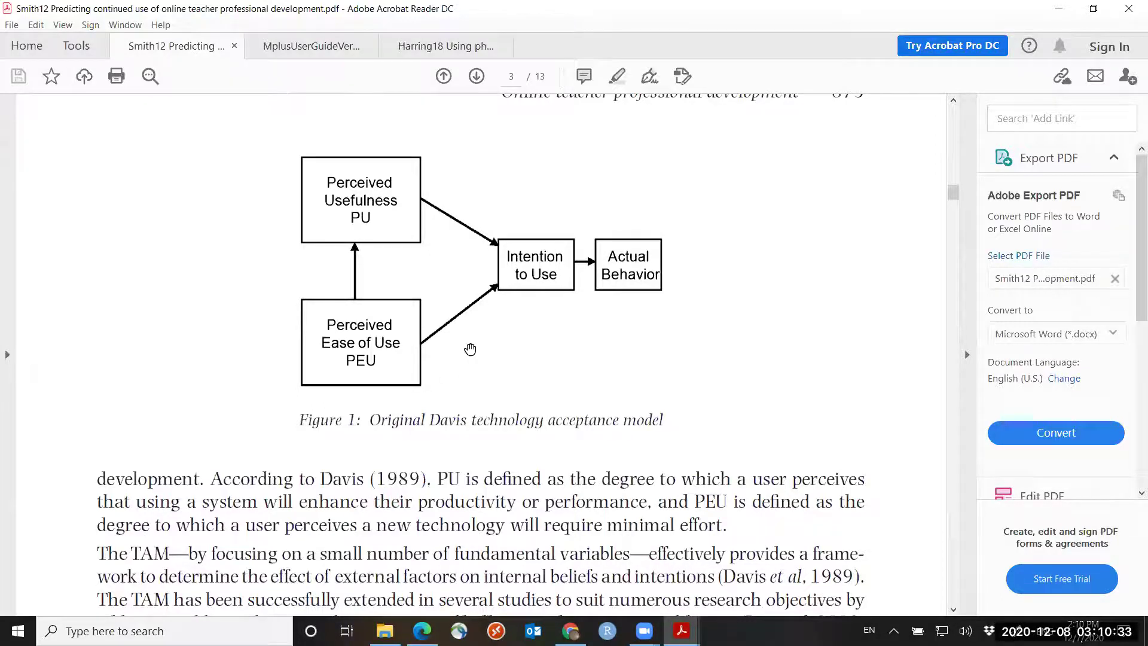
Examine Figure 2 with the hypothesized technology acceptance model and the three research questions that precede it
{"action": "scroll", "coordinate": [648, 266], "scroll_direction": "down", "scroll_amount": 12}
{"action": "scroll", "coordinate": [629, 321], "scroll_direction": "down", "scroll_amount": 15}
{"action": "scroll", "coordinate": [620, 331], "scroll_direction": "down", "scroll_amount": 2}
{"action": "scroll", "coordinate": [620, 331], "scroll_direction": "up", "scroll_amount": 2}
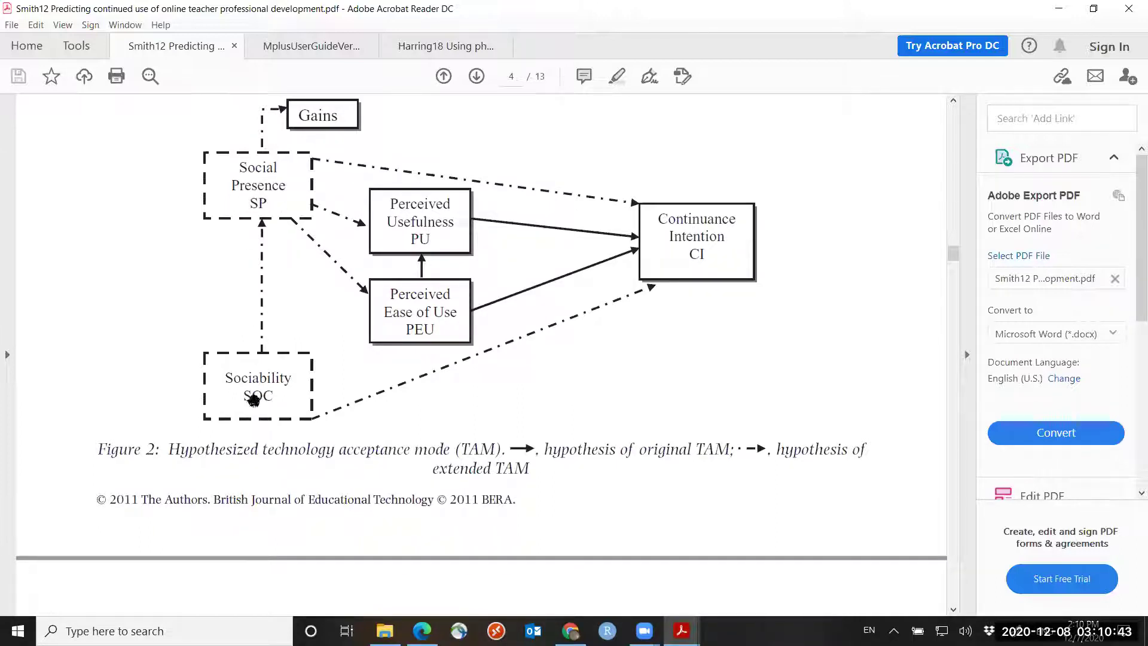
{"action": "scroll", "coordinate": [297, 314], "scroll_direction": "up", "scroll_amount": 1}
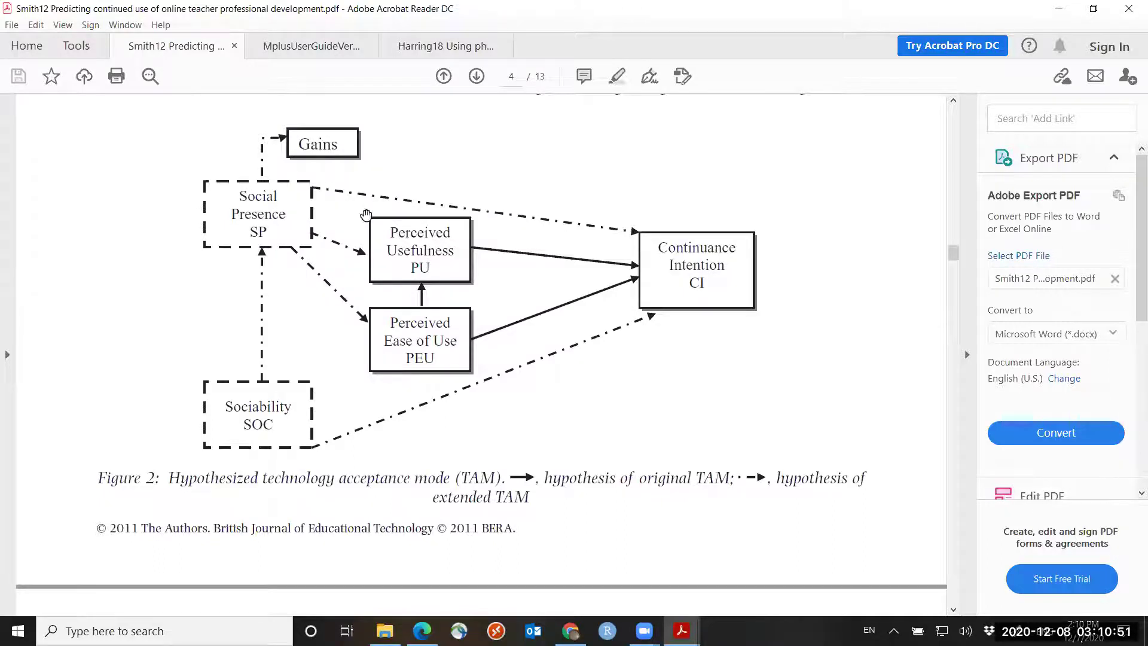
{"action": "scroll", "coordinate": [530, 274], "scroll_direction": "up", "scroll_amount": 8}
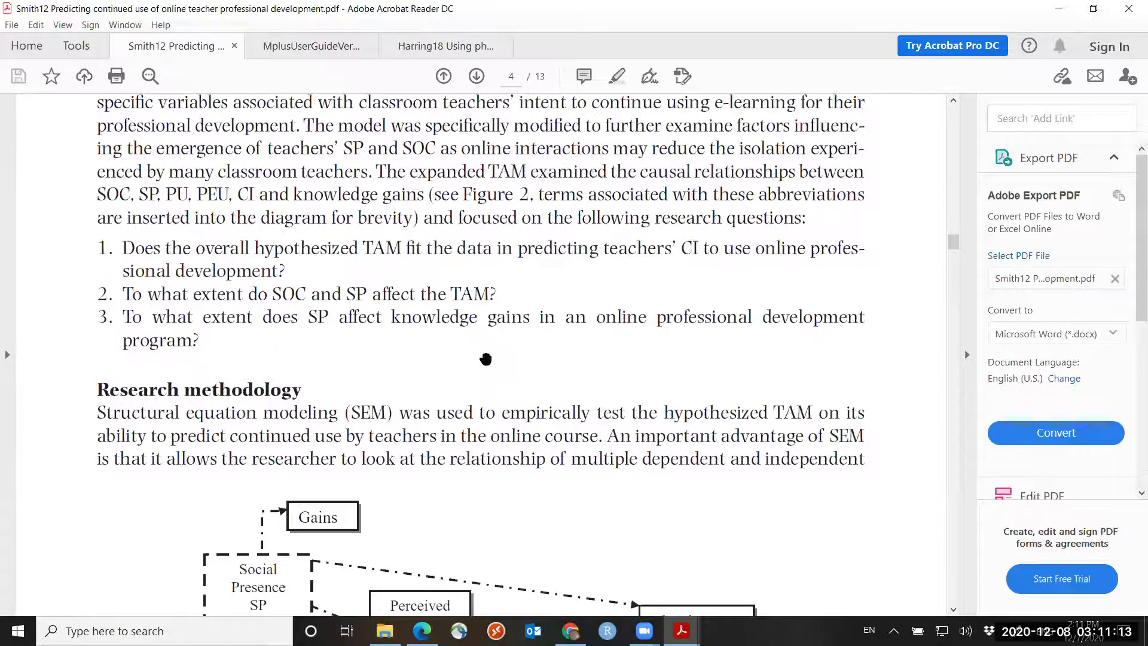
{"action": "scroll", "coordinate": [487, 358], "scroll_direction": "down", "scroll_amount": 5}
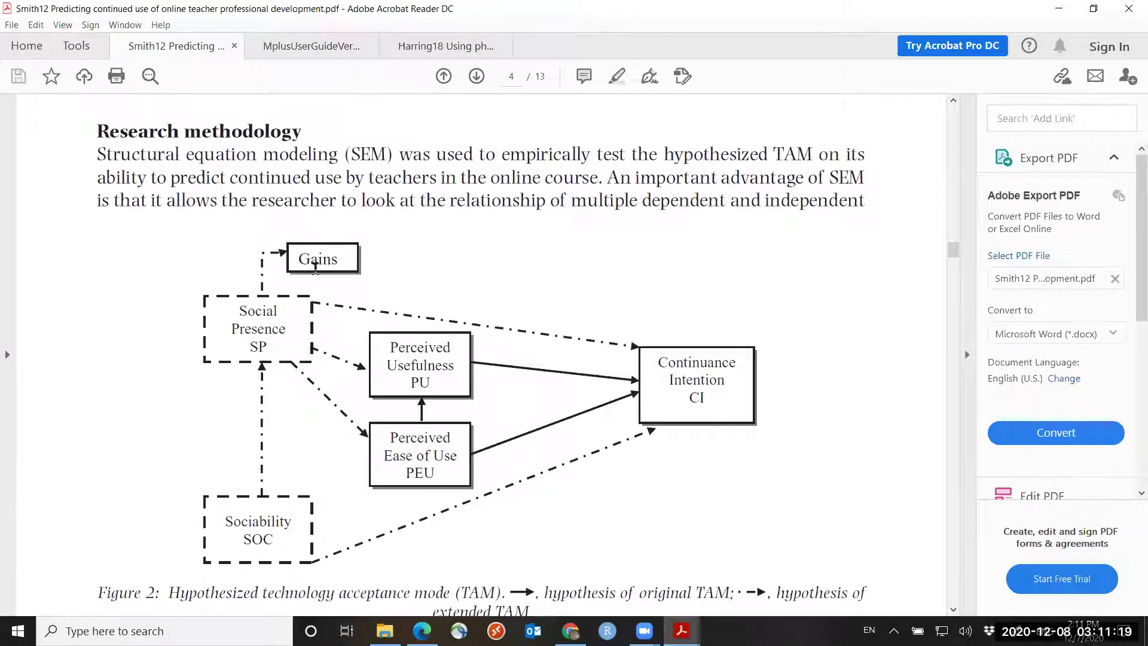
Examine the standardized path coefficients of the expanded model in Figure 3 of the article
{"action": "scroll", "coordinate": [477, 309], "scroll_direction": "down", "scroll_amount": 7}
{"action": "scroll", "coordinate": [477, 308], "scroll_direction": "down", "scroll_amount": 20}
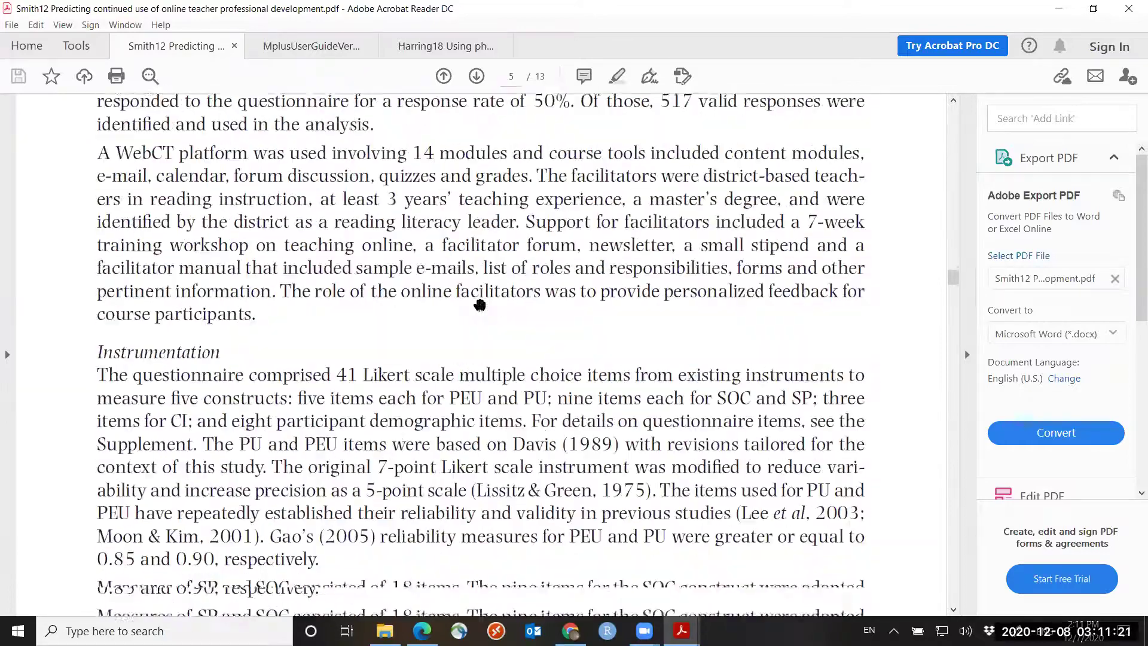
{"action": "scroll", "coordinate": [483, 323], "scroll_direction": "down", "scroll_amount": 20}
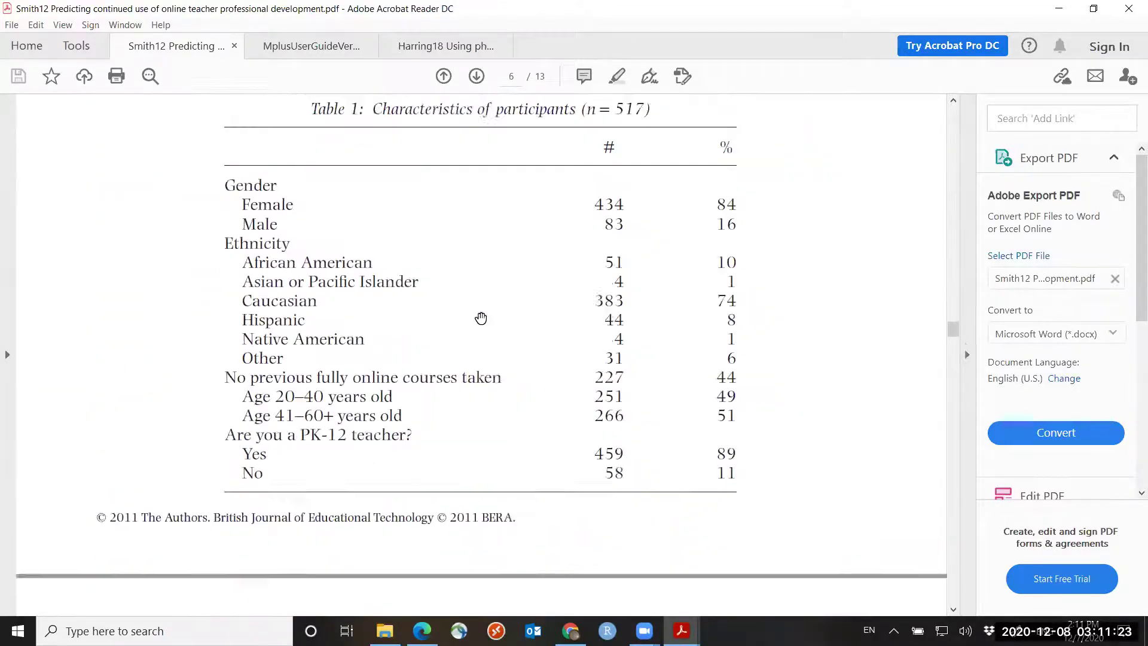
{"action": "scroll", "coordinate": [481, 321], "scroll_direction": "down", "scroll_amount": 15}
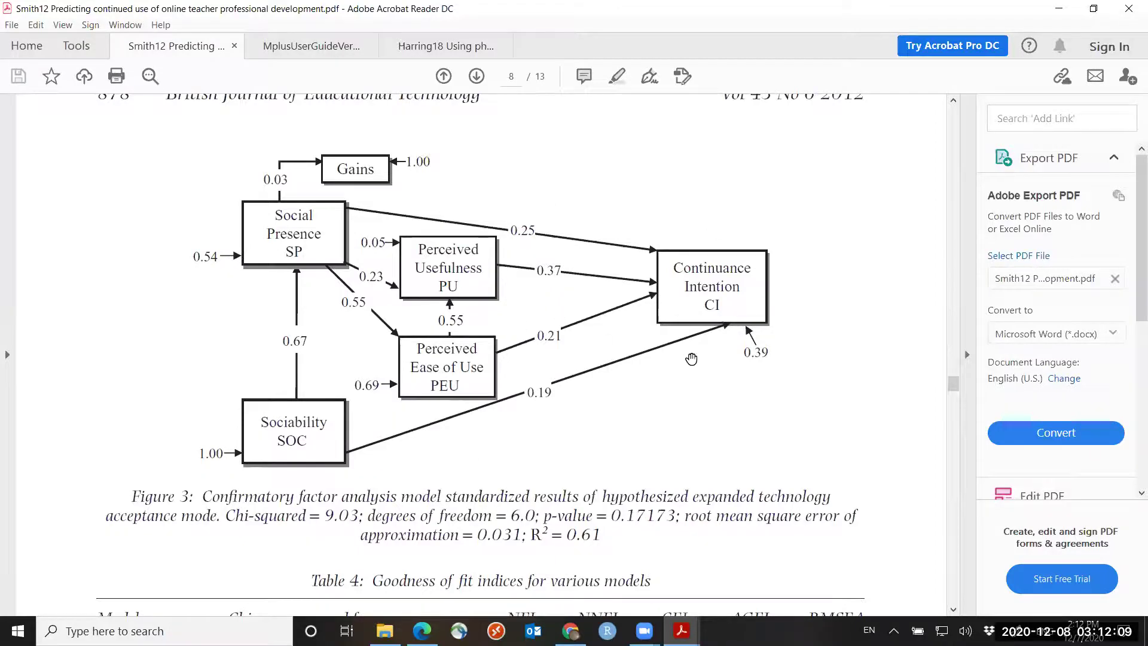
Review Table 2 with the means, SDs and reliability estimates and Table 3 with the factor correlations matrix
{"action": "scroll", "coordinate": [681, 354], "scroll_direction": "up", "scroll_amount": 8}
{"action": "scroll", "coordinate": [676, 353], "scroll_direction": "up", "scroll_amount": 10}
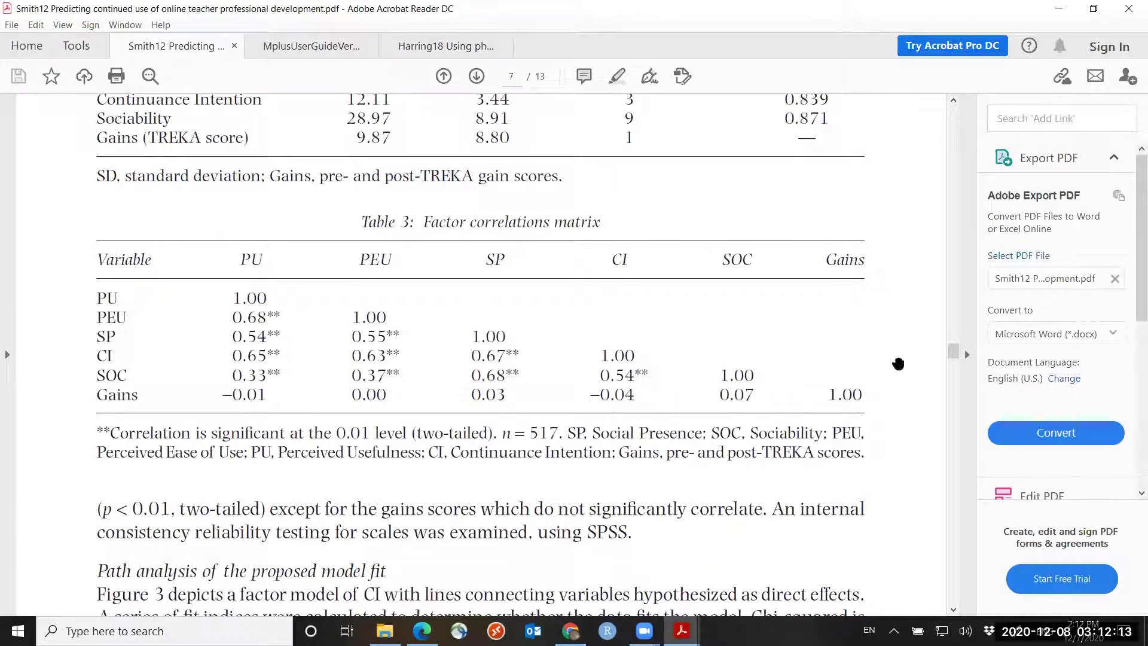
{"action": "scroll", "coordinate": [595, 361], "scroll_direction": "up", "scroll_amount": 3}
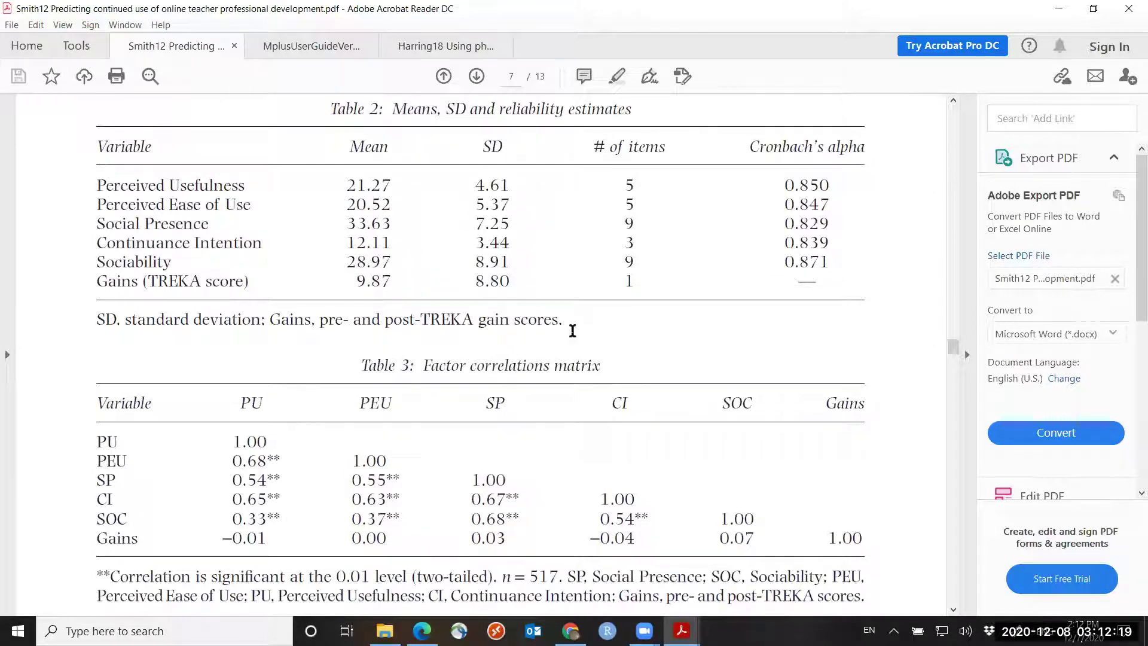
{"action": "scroll", "coordinate": [572, 331], "scroll_direction": "down", "scroll_amount": 1}
{"action": "scroll", "coordinate": [572, 330], "scroll_direction": "up", "scroll_amount": 1}
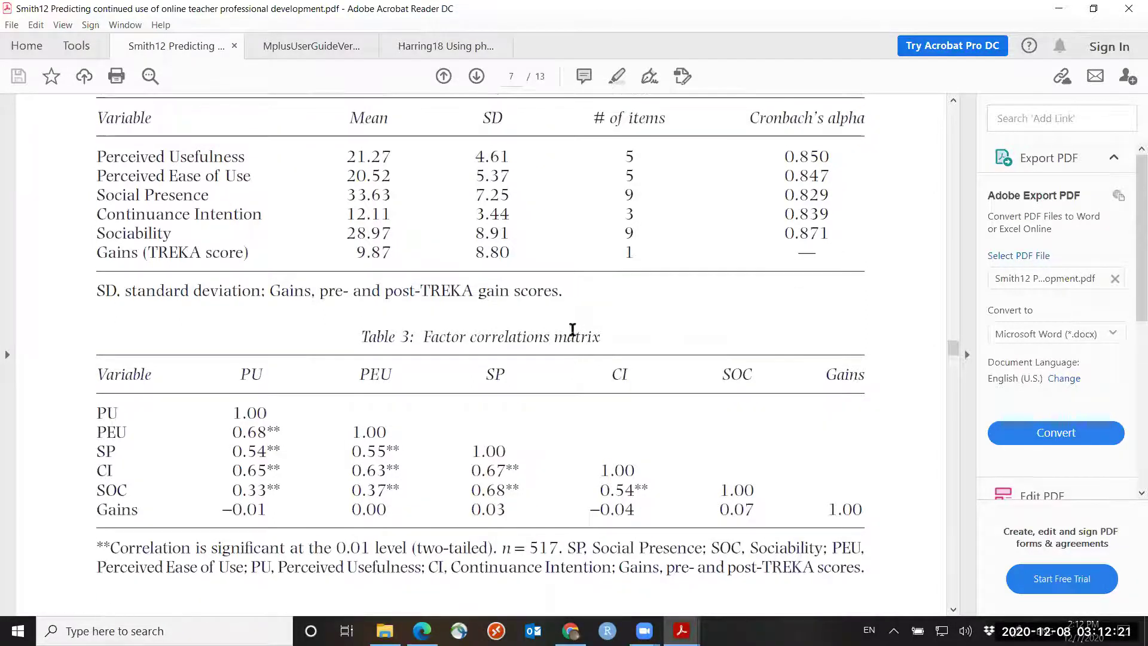
{"action": "scroll", "coordinate": [538, 395], "scroll_direction": "down", "scroll_amount": 2}
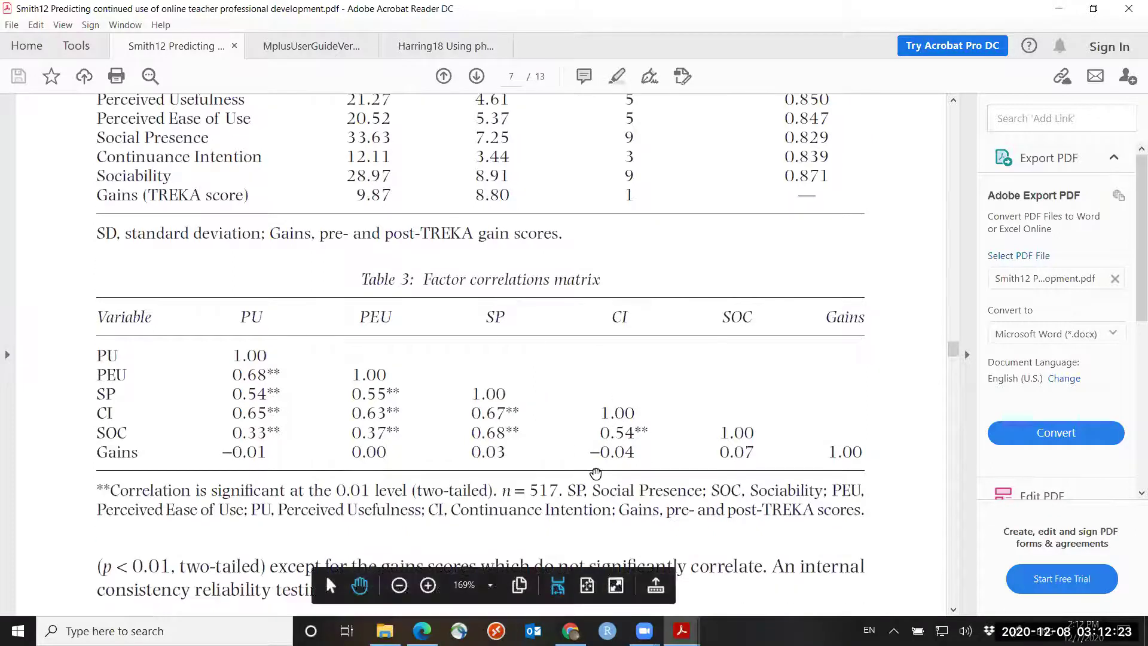
Switch to File Explorer and open the folder Examples > Sensitivity analysis > Sensitivity Analysis of Smith12
{"action": "mouse_move", "coordinate": [421, 631]}
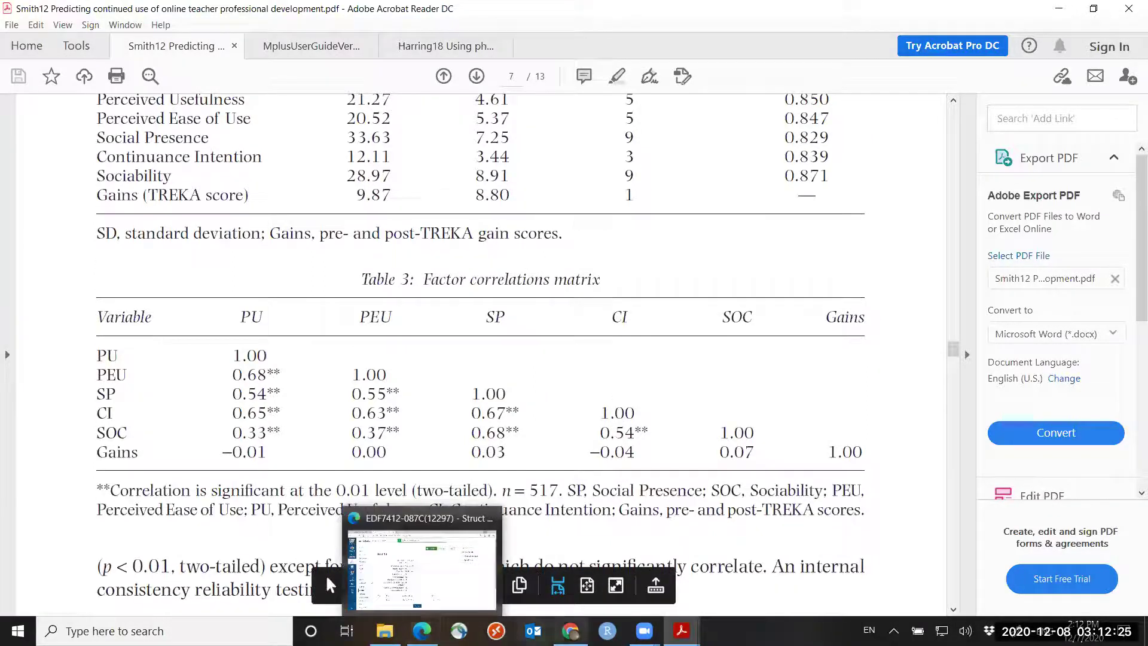
{"action": "mouse_move", "coordinate": [384, 630]}
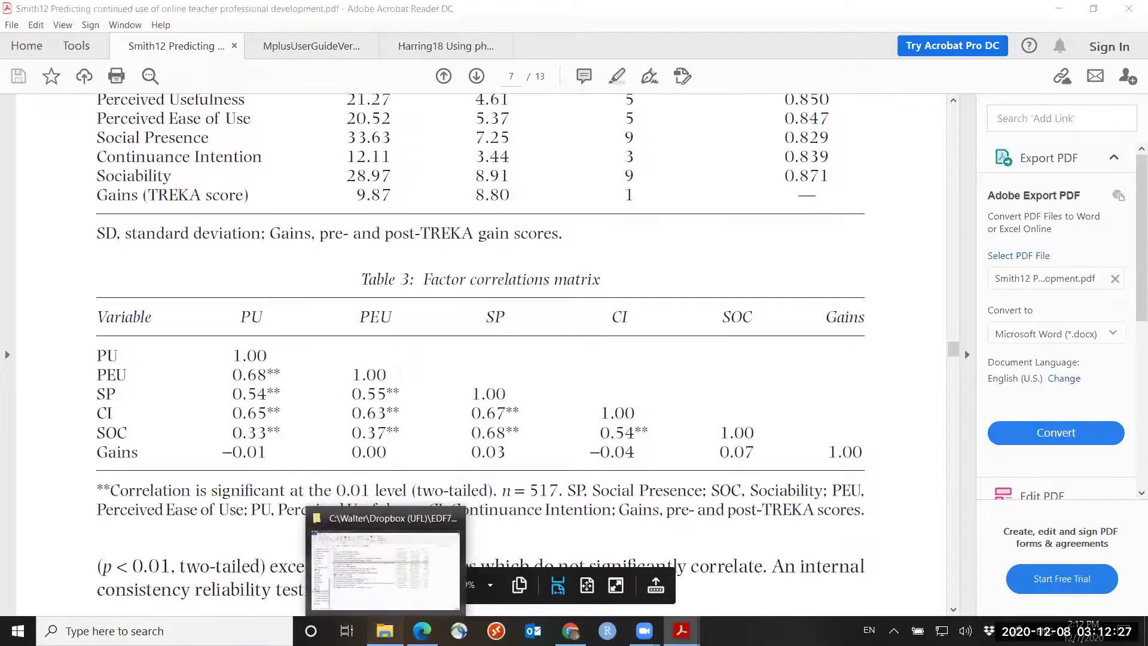
{"action": "left_click", "coordinate": [386, 571]}
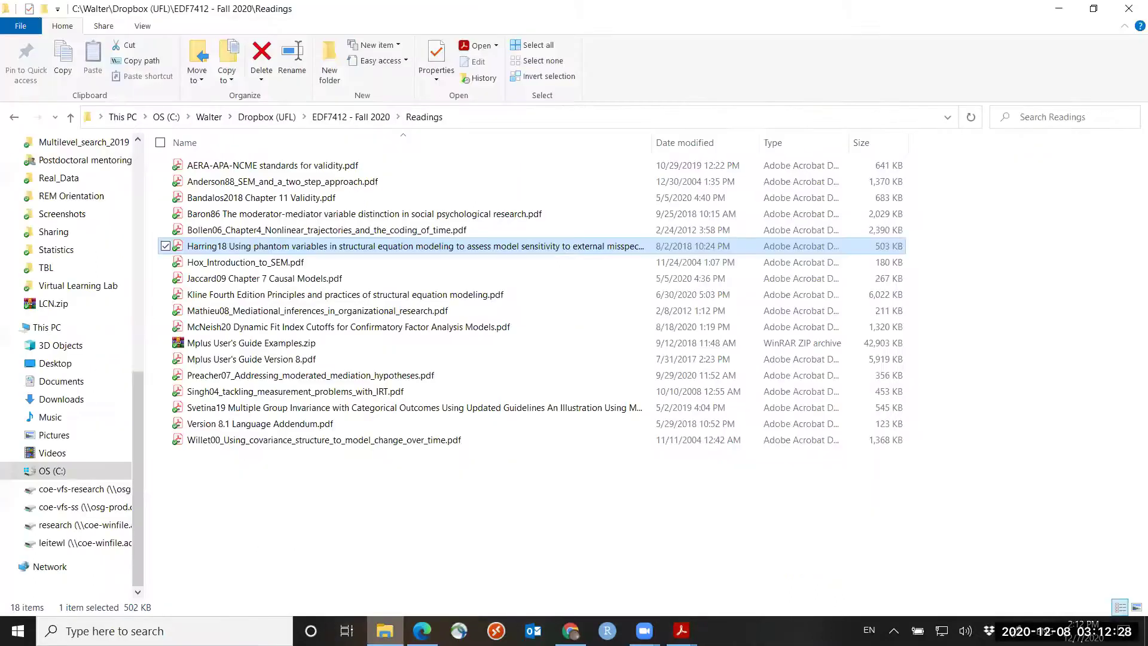
{"action": "left_click", "coordinate": [334, 120]}
{"action": "double_click", "coordinate": [203, 458]}
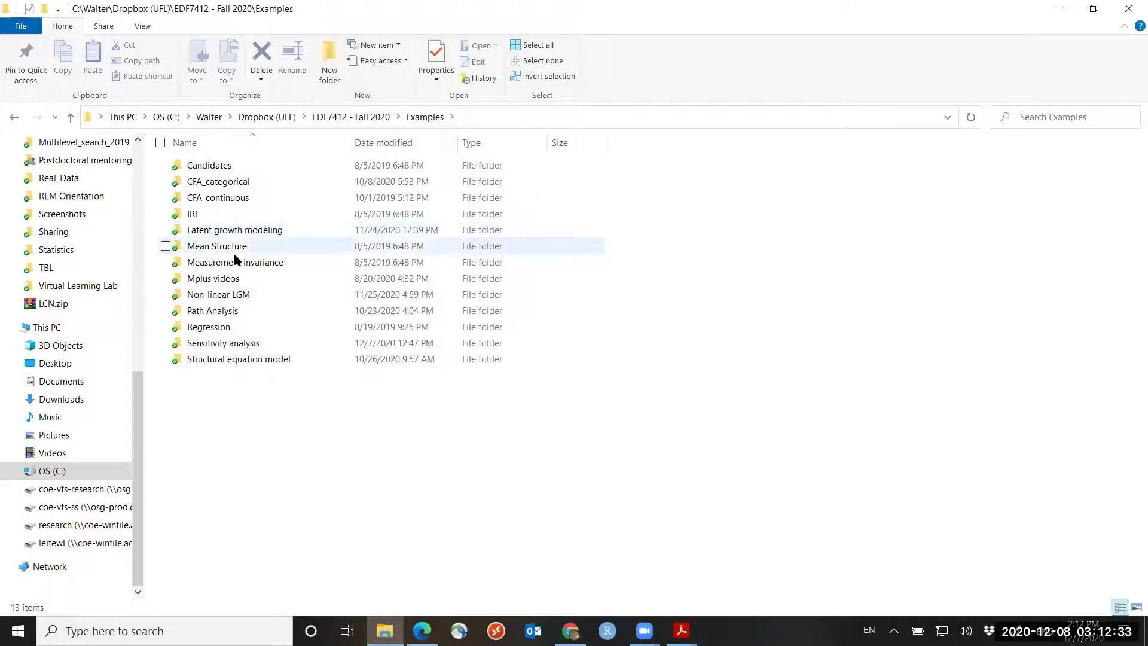
{"action": "double_click", "coordinate": [212, 346]}
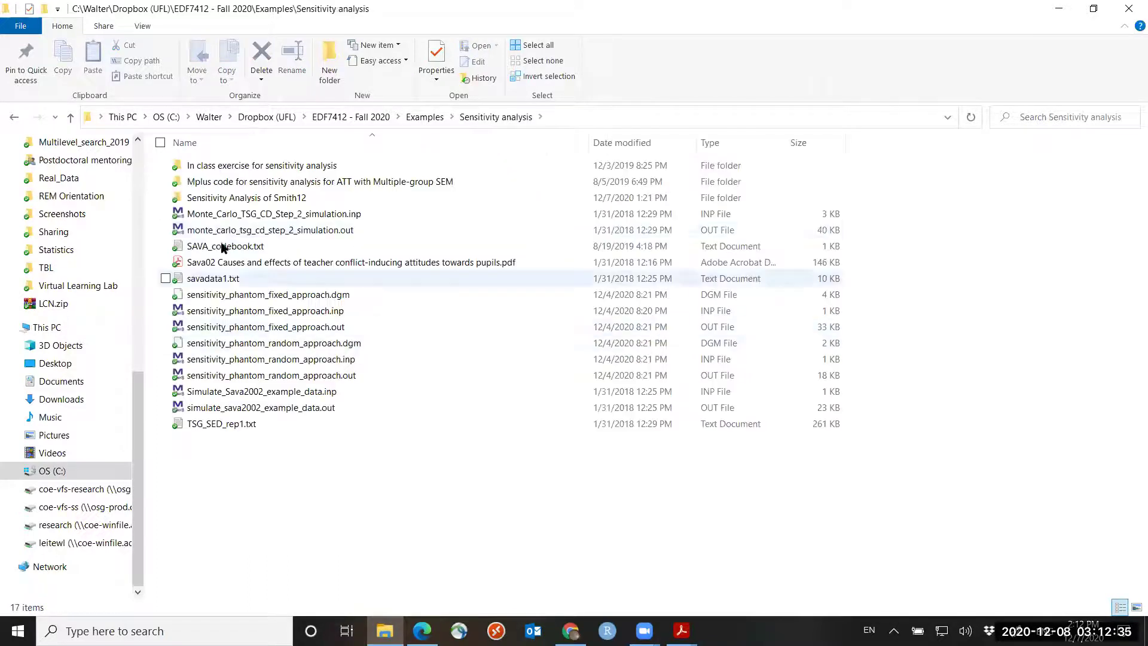
{"action": "double_click", "coordinate": [258, 198]}
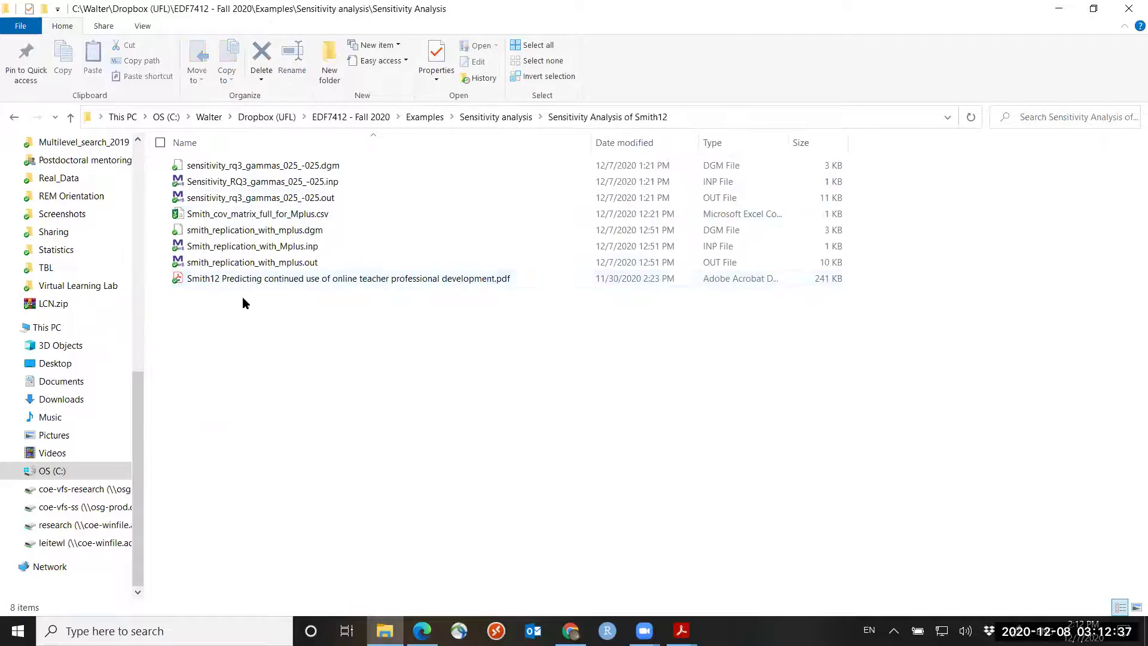
Open Smith_replication_with_Mplus.inp in Mplus, check its data type and number of observations, and run the analysis
{"action": "double_click", "coordinate": [279, 247]}
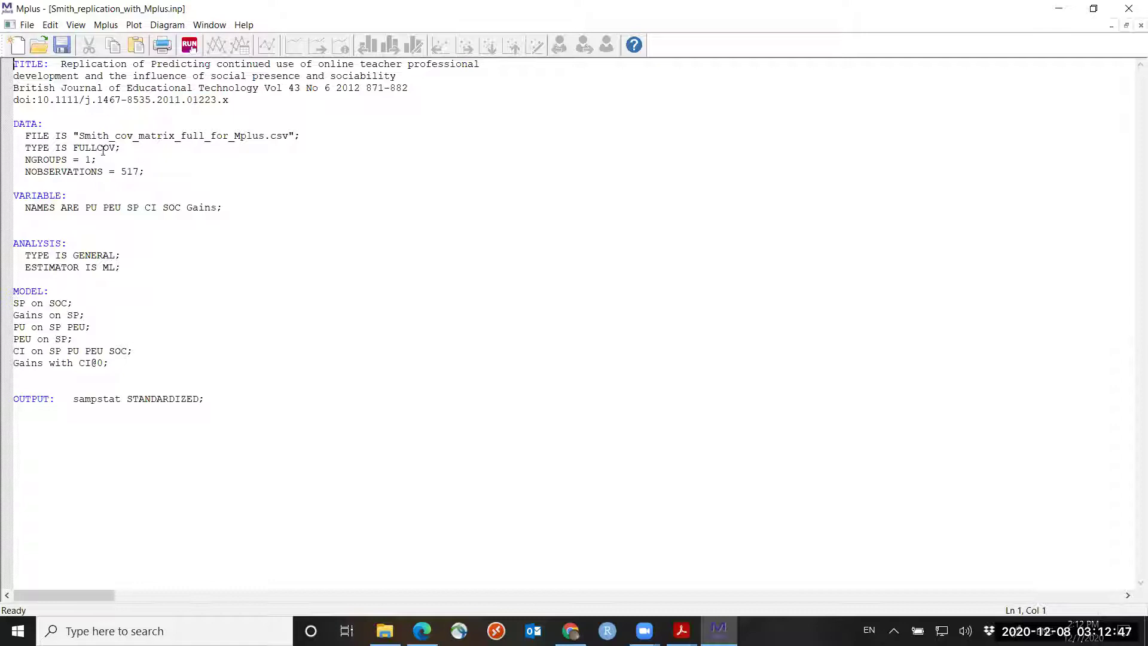
{"action": "left_click_drag", "start_coordinate": [126, 151], "coordinate": [80, 146]}
{"action": "left_click_drag", "start_coordinate": [145, 171], "coordinate": [117, 169]}
{"action": "left_click", "coordinate": [317, 243]}
{"action": "left_click", "coordinate": [189, 45]}
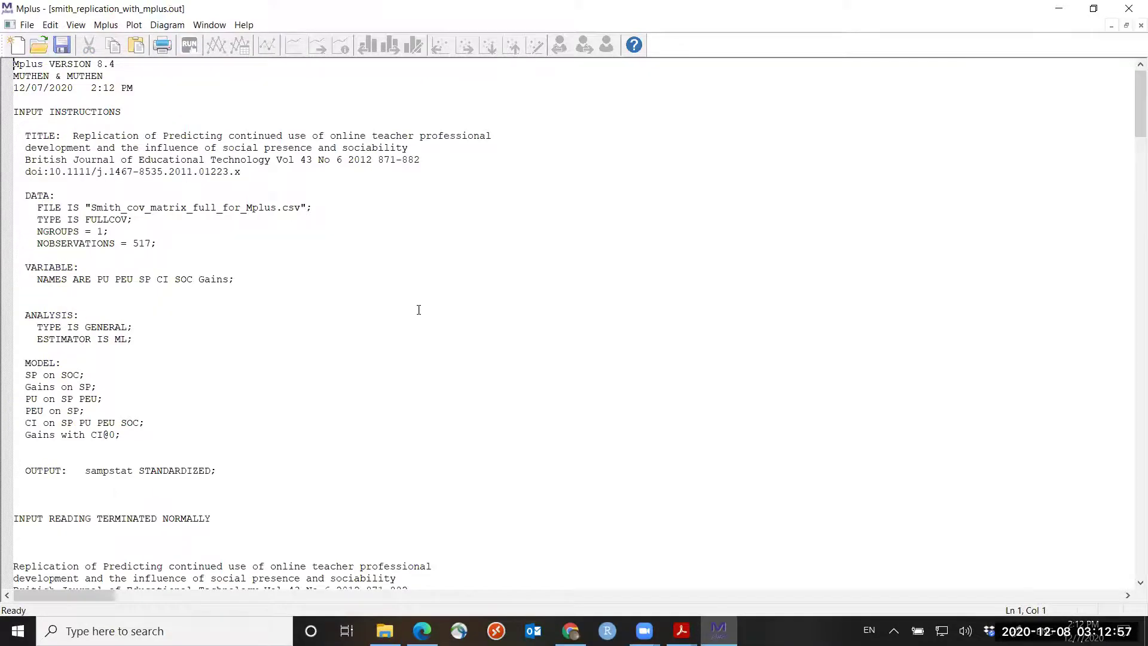
Examine the model fit information in the replication output, including chi-square, RMSEA and CFI/TLI
{"action": "scroll", "coordinate": [418, 309], "scroll_direction": "down", "scroll_amount": 20}
{"action": "scroll", "coordinate": [433, 293], "scroll_direction": "down", "scroll_amount": 10}
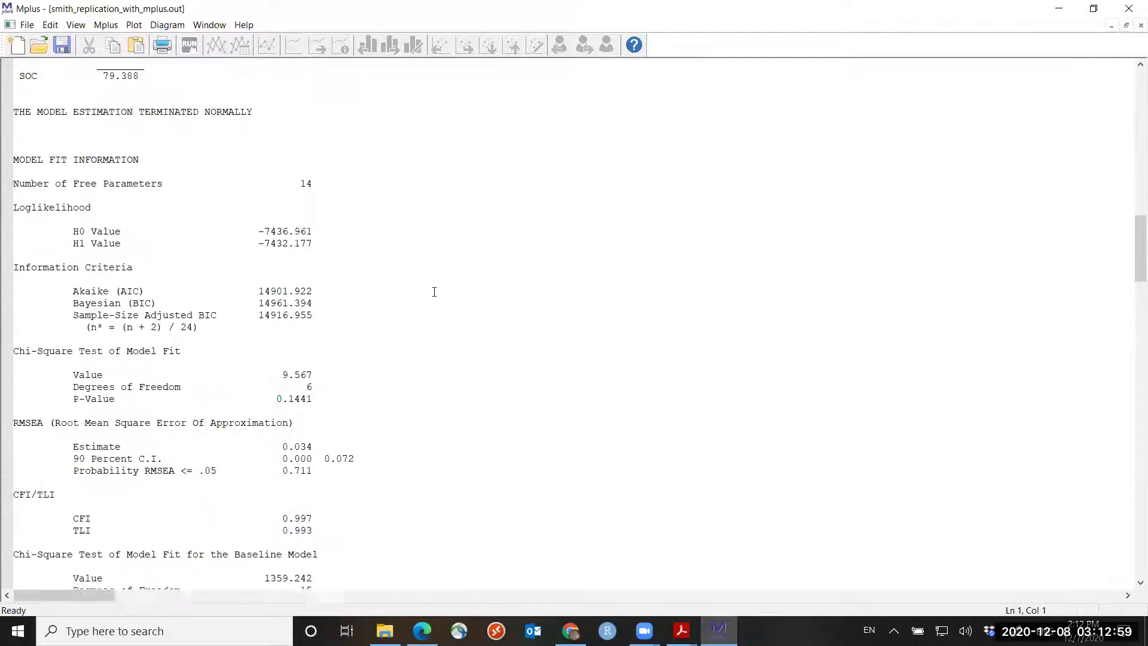
{"action": "scroll", "coordinate": [412, 266], "scroll_direction": "up", "scroll_amount": 4}
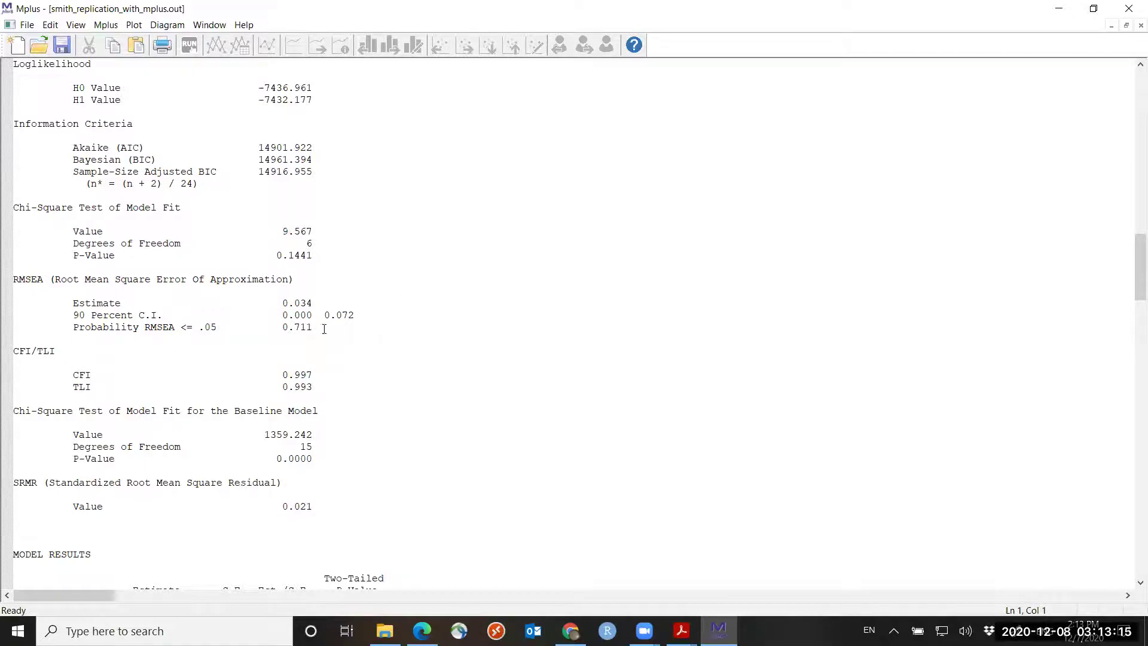
Examine the unstandardized estimate and p-value of the Gains on SP path in the model results
{"action": "scroll", "coordinate": [323, 329], "scroll_direction": "down", "scroll_amount": 12}
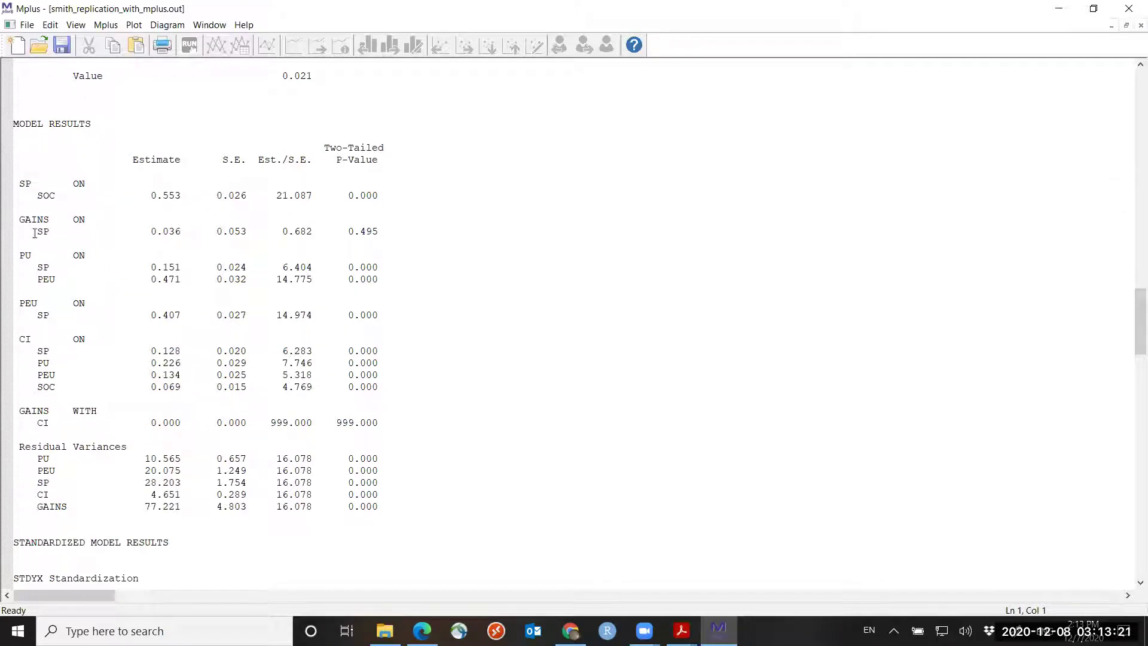
{"action": "left_click_drag", "start_coordinate": [18, 219], "coordinate": [419, 229]}
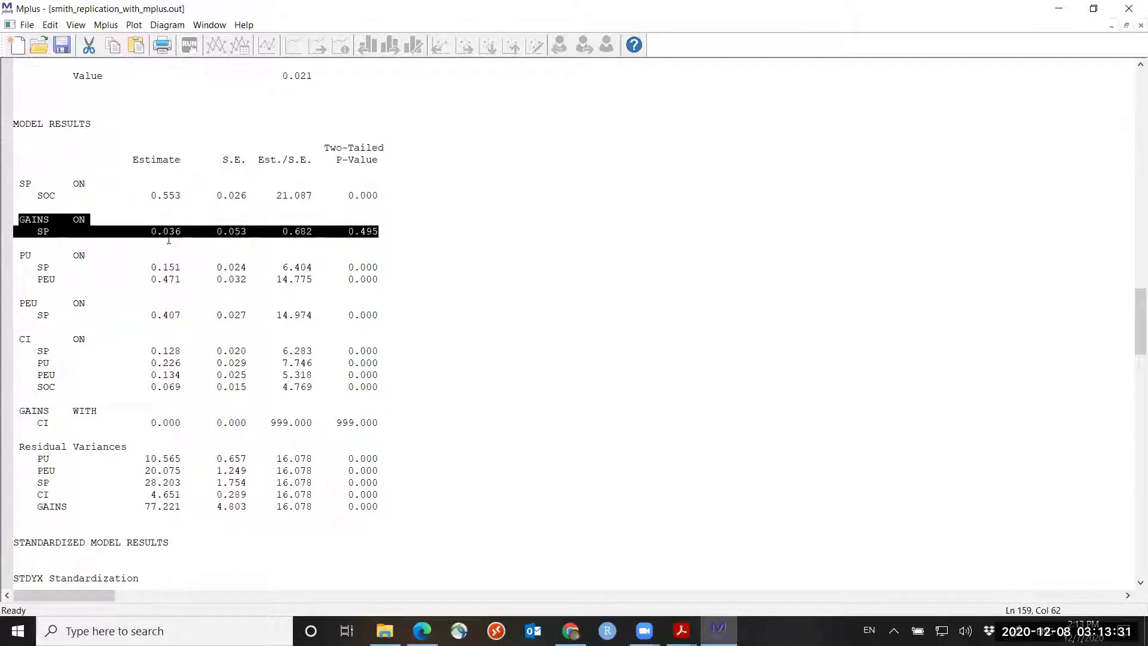
{"action": "left_click", "coordinate": [404, 232]}
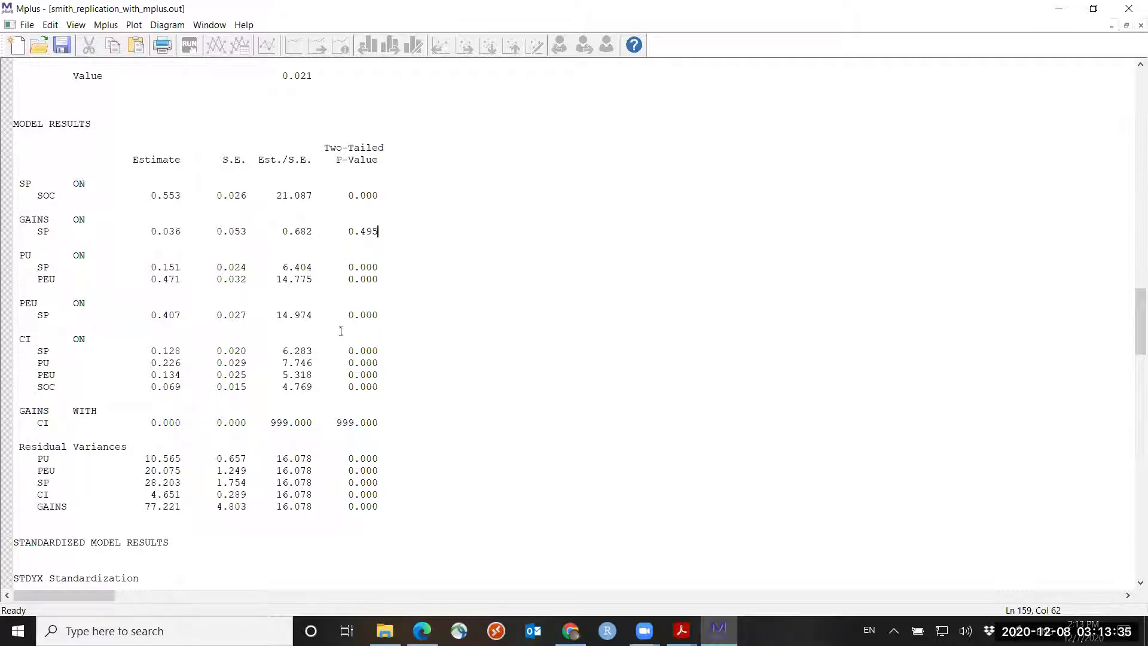
{"action": "scroll", "coordinate": [340, 331], "scroll_direction": "down", "scroll_amount": 6}
{"action": "scroll", "coordinate": [314, 303], "scroll_direction": "up", "scroll_amount": 6}
{"action": "left_click_drag", "start_coordinate": [386, 237], "coordinate": [348, 227]}
Inspect the Gains on SP row in the STDYX standardized model results
{"action": "scroll", "coordinate": [293, 339], "scroll_direction": "down", "scroll_amount": 8}
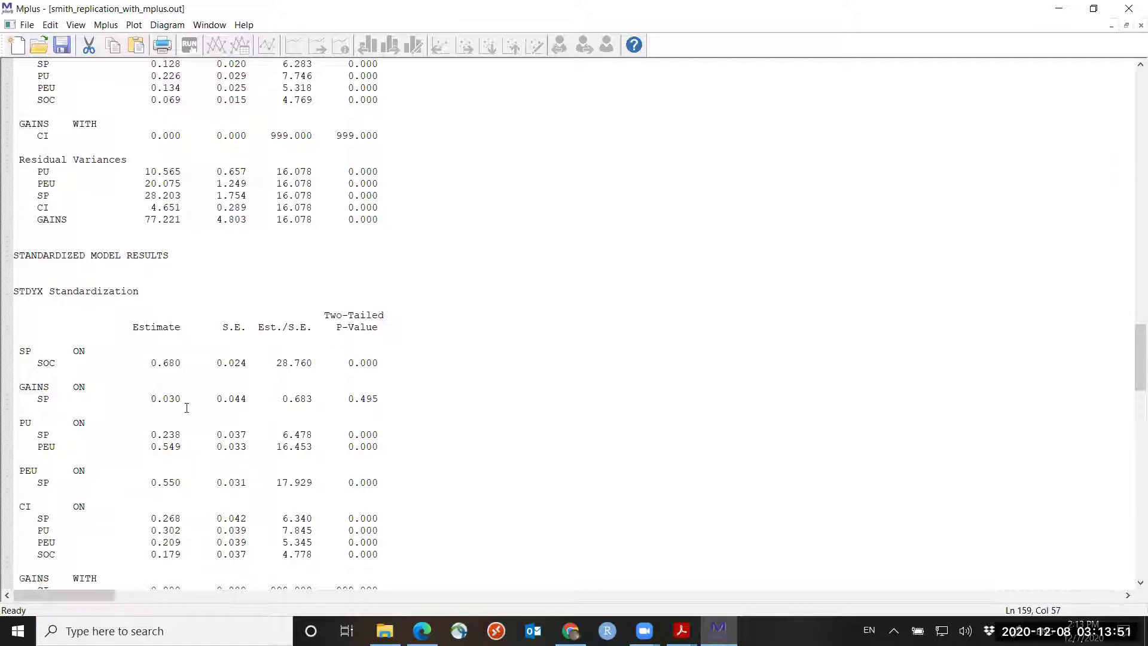
{"action": "left_click_drag", "start_coordinate": [383, 399], "coordinate": [146, 398]}
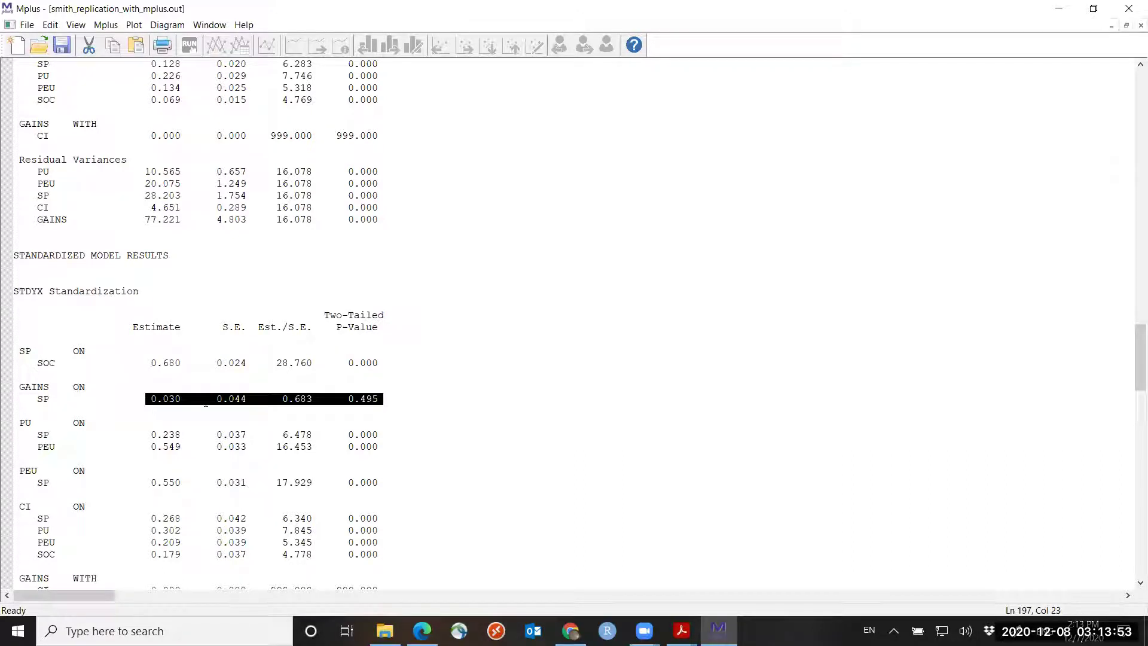
{"action": "left_click", "coordinate": [440, 347]}
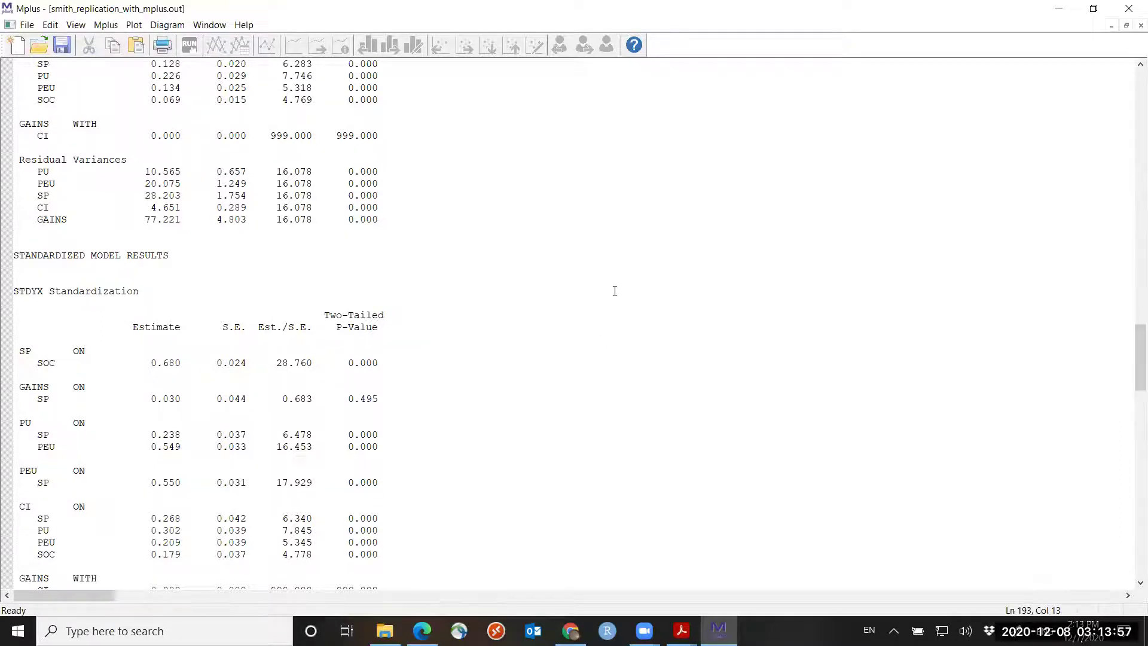
Compare the unstandardized model results with the STDYX standardized estimates, focusing on the SP predictor of Gains
{"action": "scroll", "coordinate": [614, 290], "scroll_direction": "up", "scroll_amount": 8}
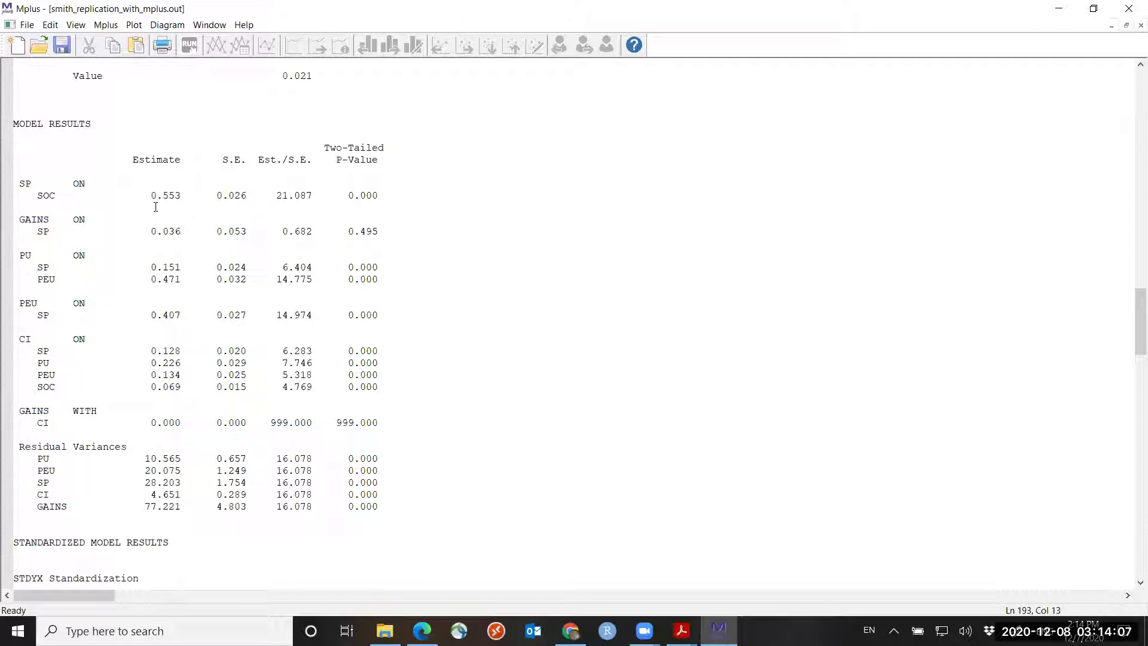
{"action": "scroll", "coordinate": [250, 223], "scroll_direction": "up", "scroll_amount": 2}
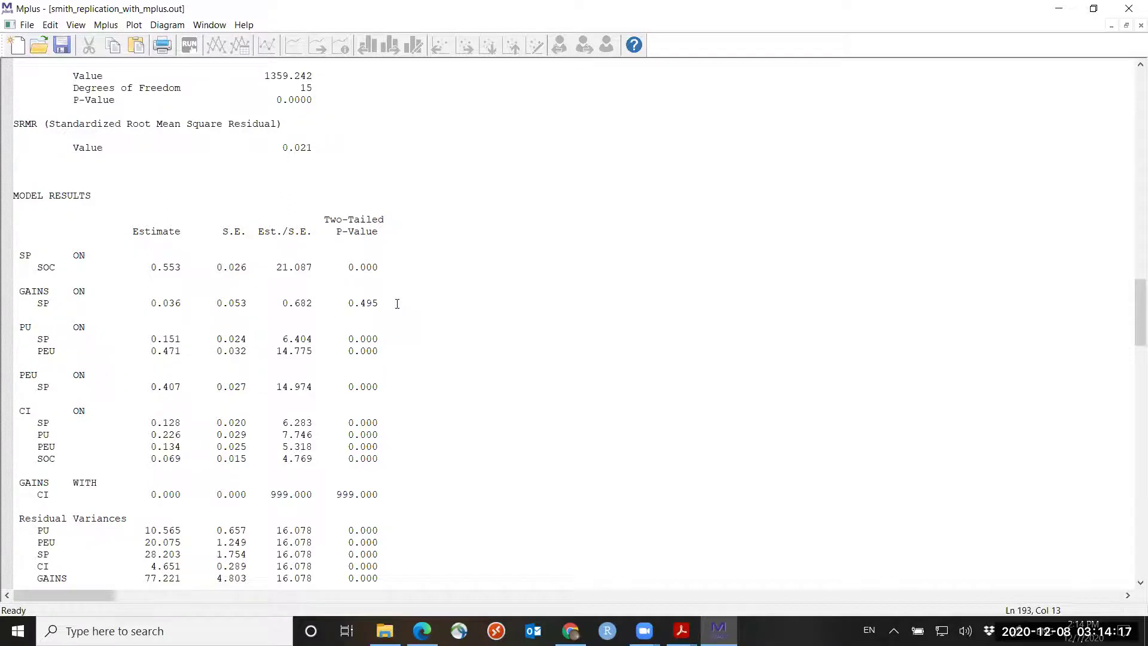
{"action": "scroll", "coordinate": [397, 304], "scroll_direction": "down", "scroll_amount": 8}
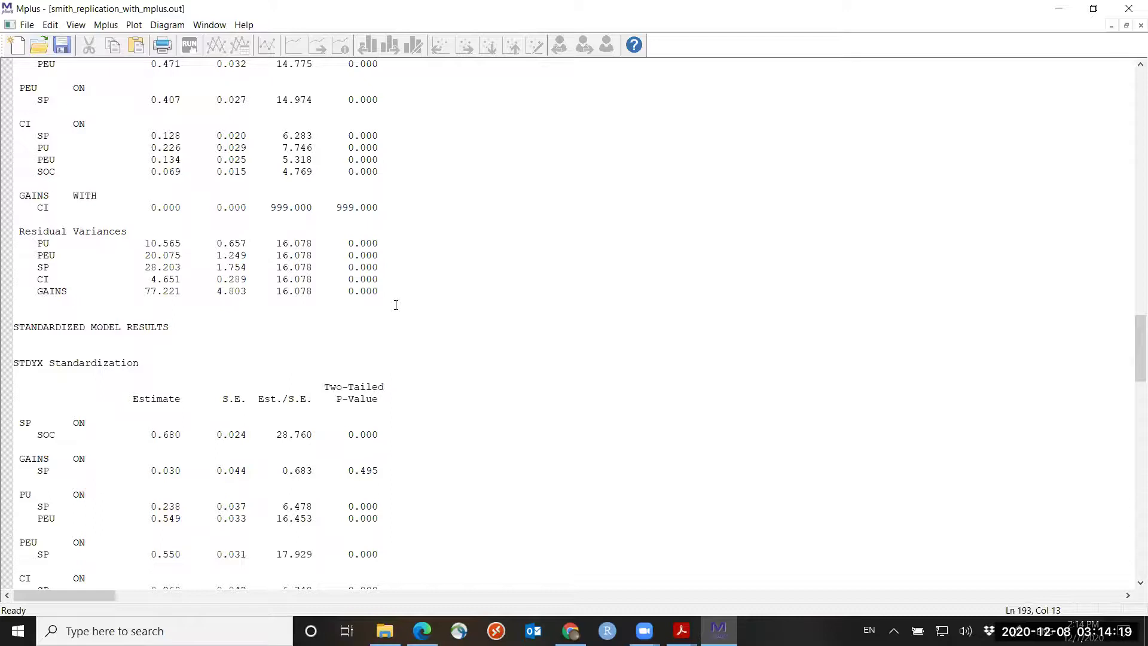
{"action": "scroll", "coordinate": [395, 305], "scroll_direction": "down", "scroll_amount": 6}
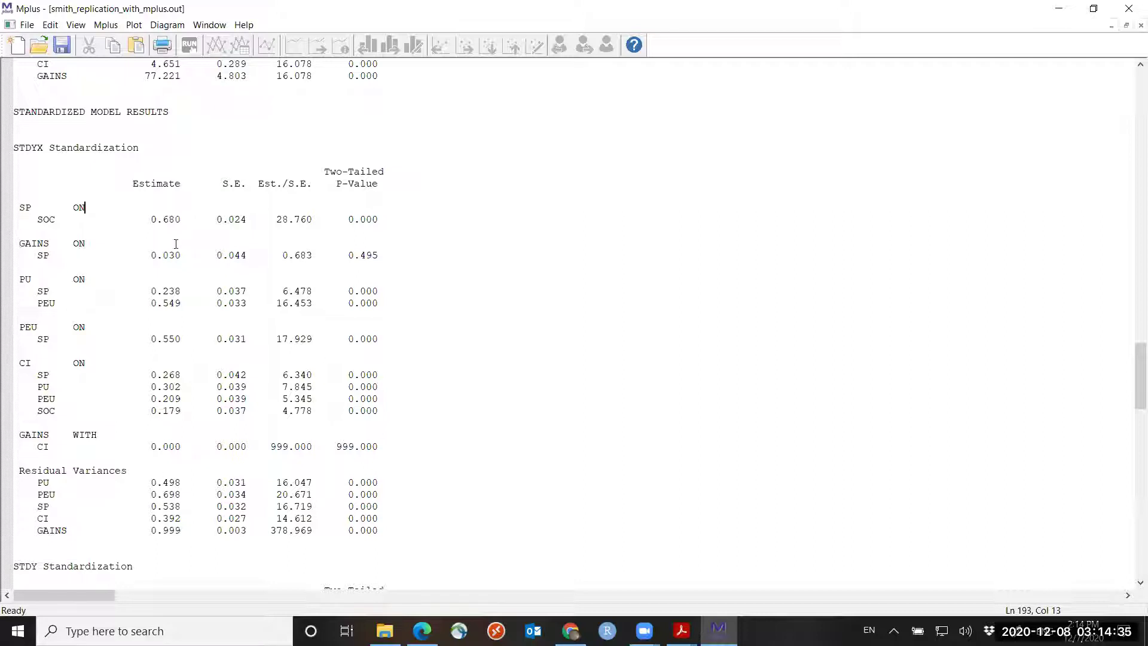
{"action": "left_click", "coordinate": [43, 255]}
Inspect the sample variances of Gains and SP in the replication output's covariance matrix, then close the output
{"action": "scroll", "coordinate": [237, 263], "scroll_direction": "up", "scroll_amount": 15}
{"action": "scroll", "coordinate": [237, 263], "scroll_direction": "up", "scroll_amount": 20}
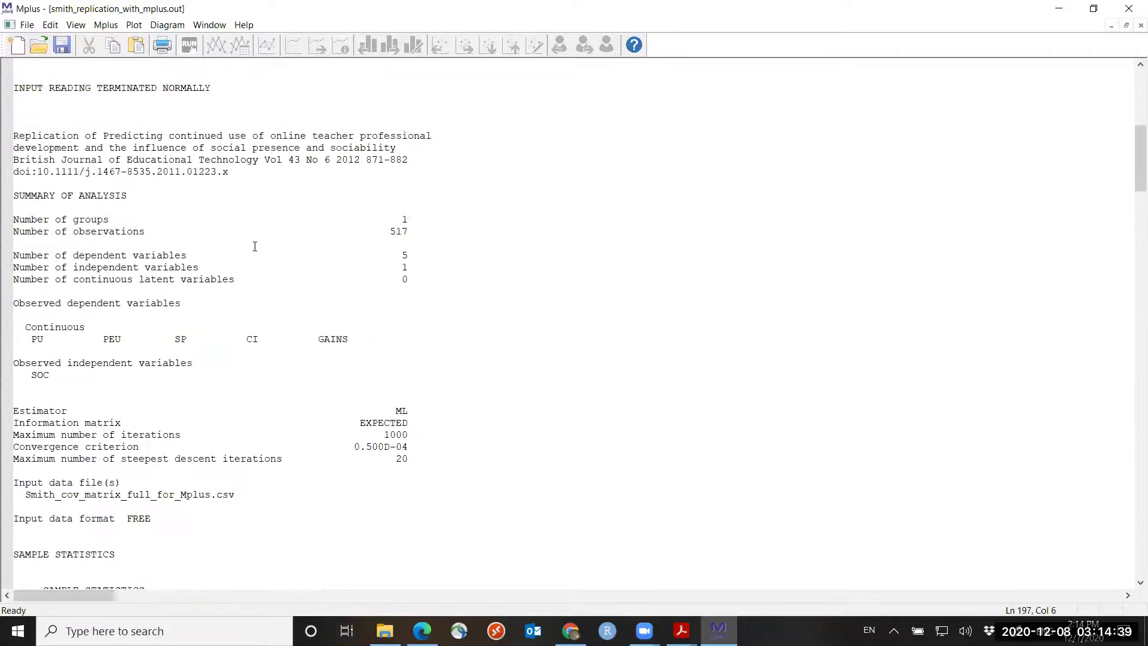
{"action": "scroll", "coordinate": [257, 243], "scroll_direction": "down", "scroll_amount": 20}
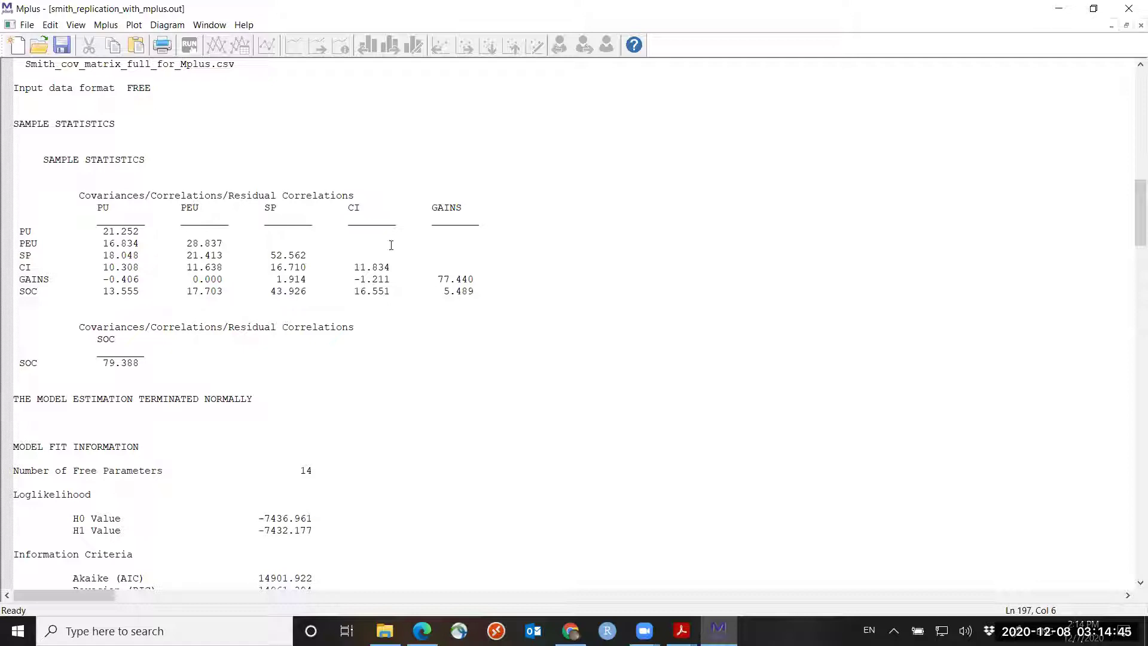
{"action": "left_click_drag", "start_coordinate": [435, 279], "coordinate": [484, 278]}
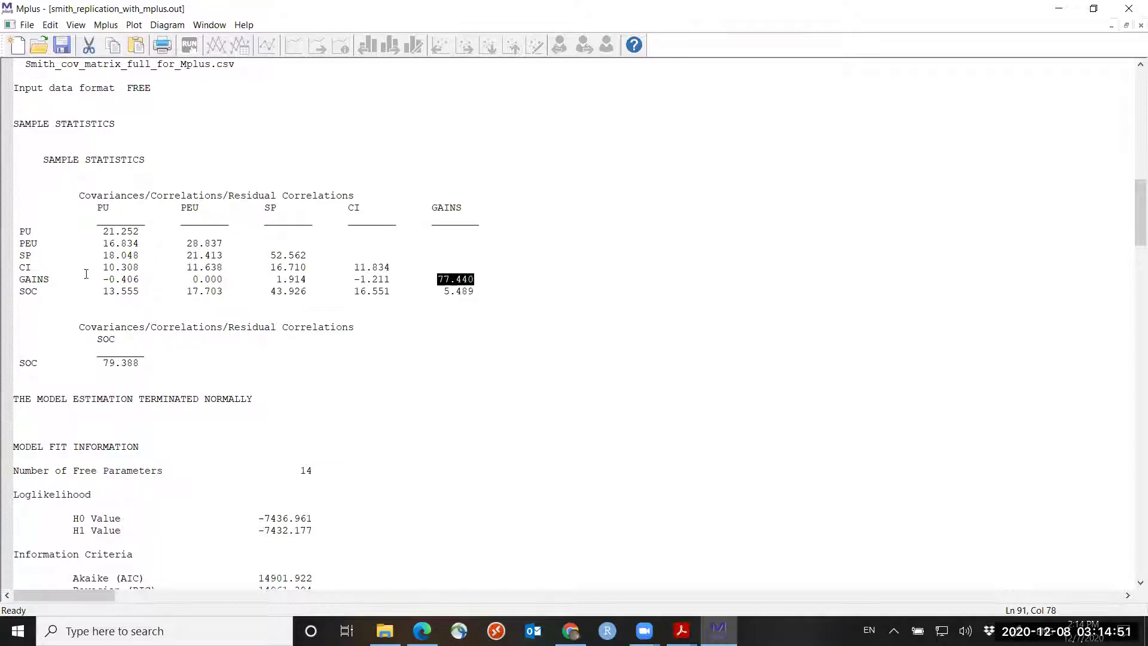
{"action": "left_click", "coordinate": [273, 255]}
{"action": "double_click", "coordinate": [280, 251]}
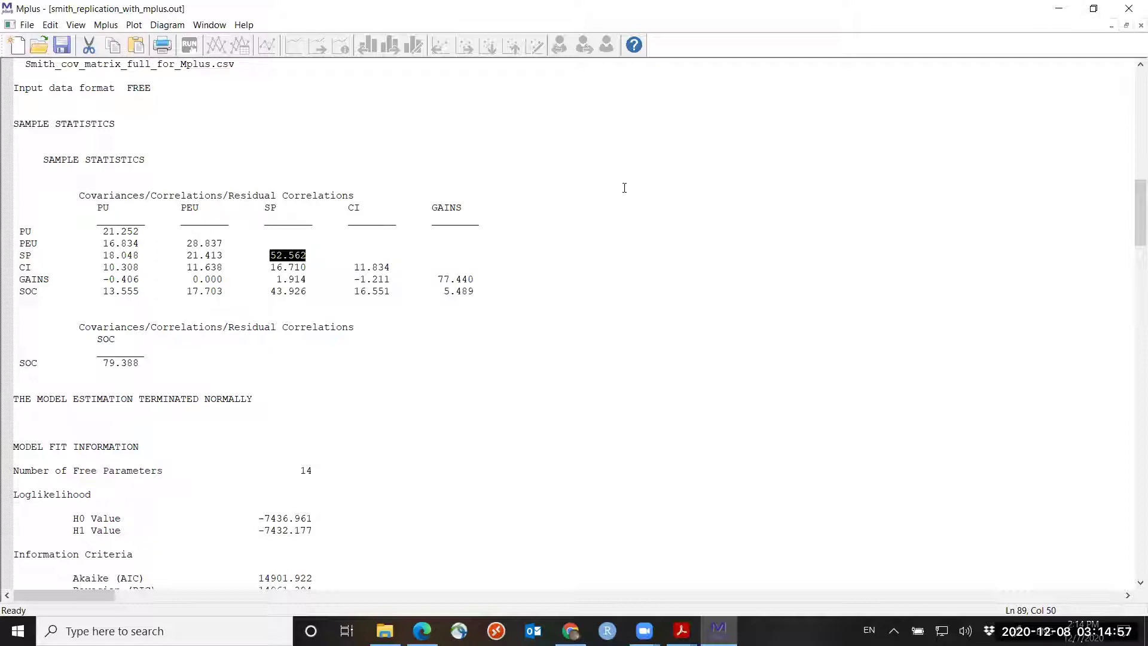
{"action": "left_click", "coordinate": [1130, 9]}
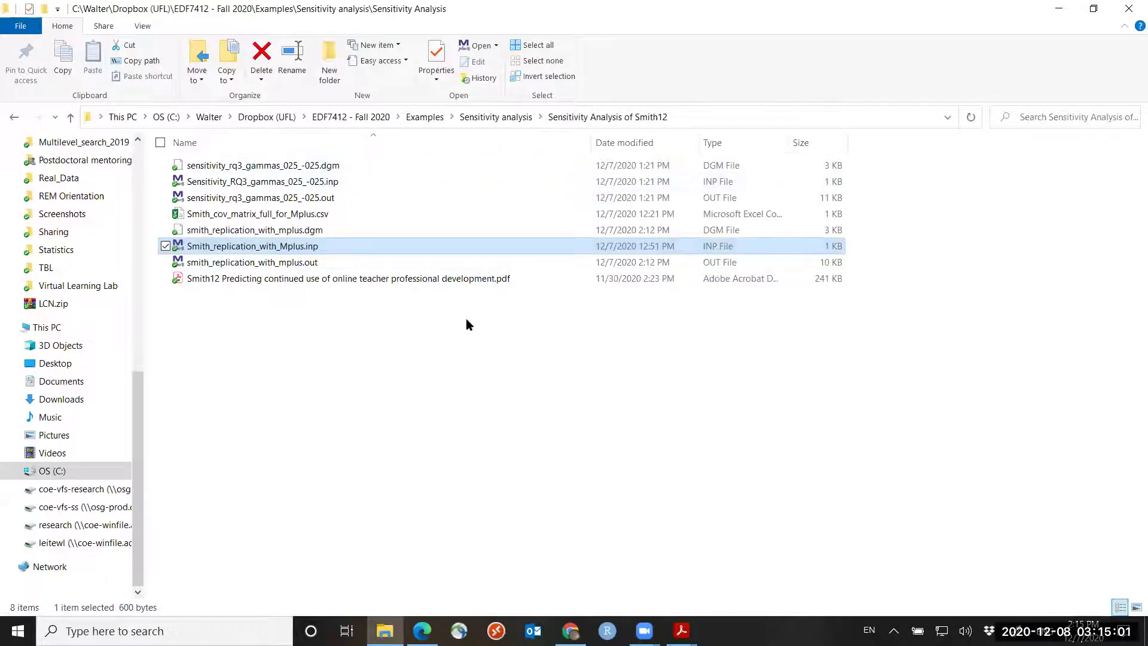
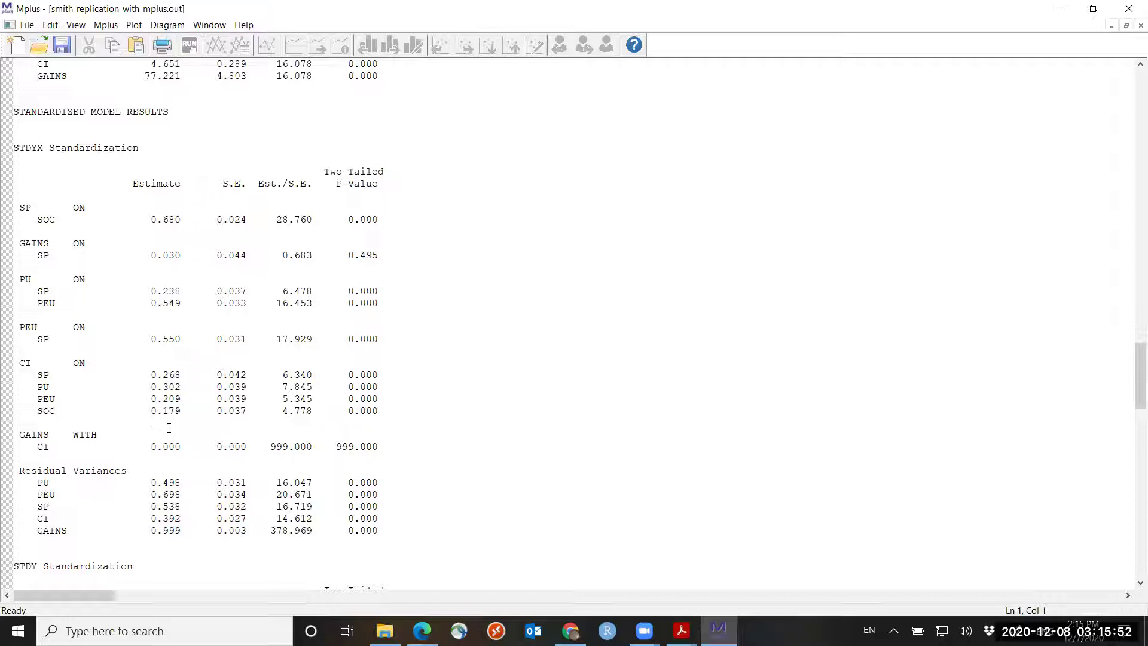
Compare the STDYX estimate of the SP on SOC path with that of the Gains on SP path
{"action": "left_click_drag", "start_coordinate": [150, 254], "coordinate": [190, 252]}
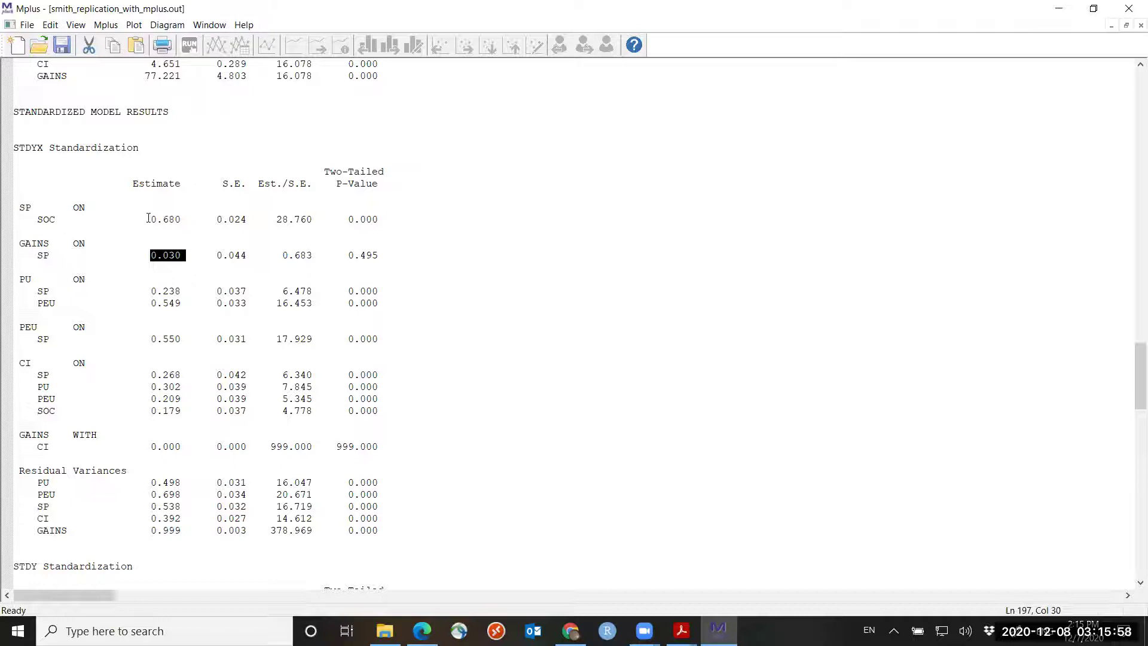
{"action": "left_click_drag", "start_coordinate": [148, 219], "coordinate": [188, 219]}
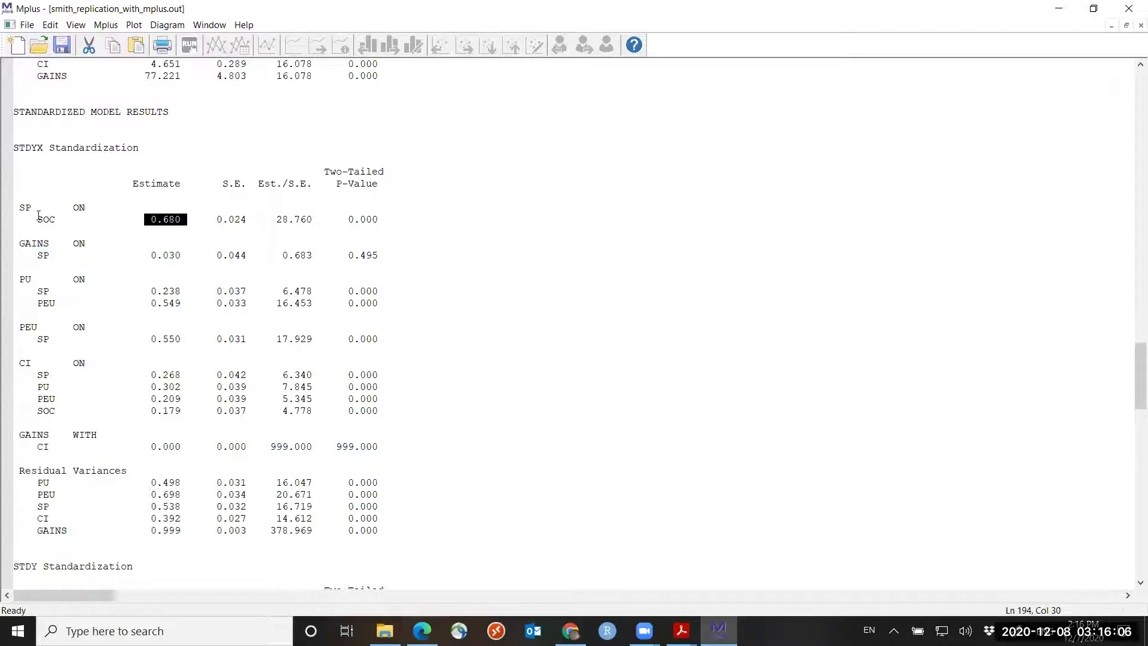
{"action": "left_click_drag", "start_coordinate": [34, 209], "coordinate": [13, 210]}
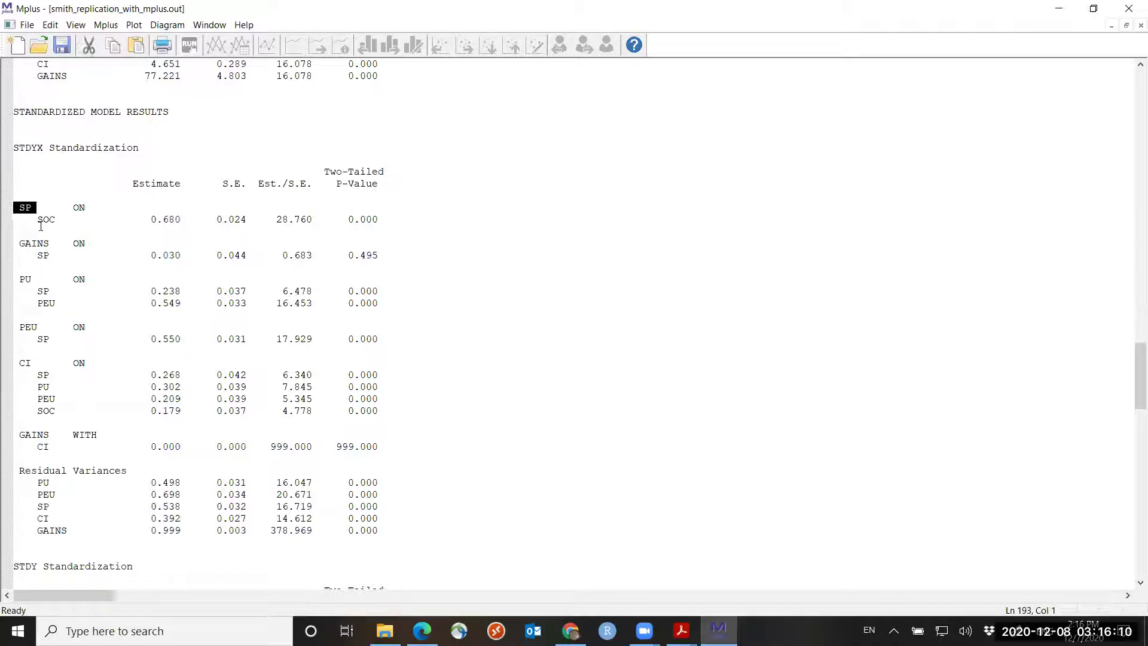
{"action": "left_click_drag", "start_coordinate": [179, 220], "coordinate": [151, 219]}
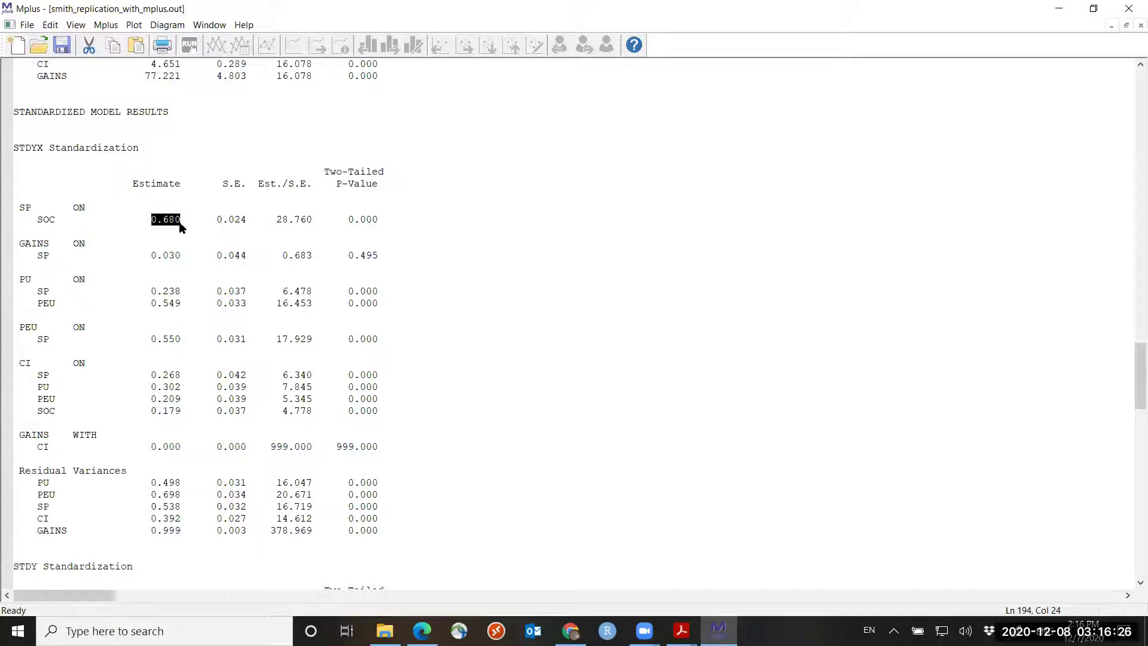
{"action": "left_click", "coordinate": [153, 220]}
{"action": "left_click_drag", "start_coordinate": [150, 220], "coordinate": [192, 220]}
{"action": "left_click", "coordinate": [140, 218]}
{"action": "left_click_drag", "start_coordinate": [149, 219], "coordinate": [187, 220]}
{"action": "left_click_drag", "start_coordinate": [150, 220], "coordinate": [183, 220]}
Examine the STDYX estimate, standard error and p-value of the Gains on SP path as the target effect
{"action": "left_click_drag", "start_coordinate": [150, 255], "coordinate": [187, 251]}
{"action": "double_click", "coordinate": [21, 243]}
{"action": "double_click", "coordinate": [40, 255]}
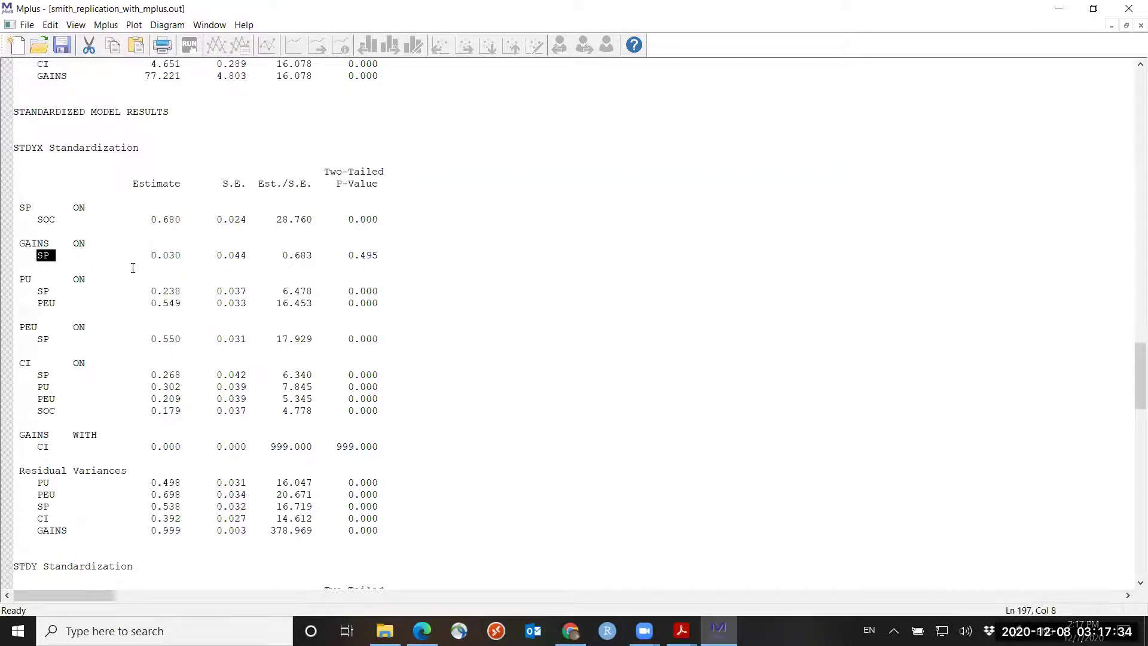
{"action": "left_click_drag", "start_coordinate": [383, 255], "coordinate": [133, 256]}
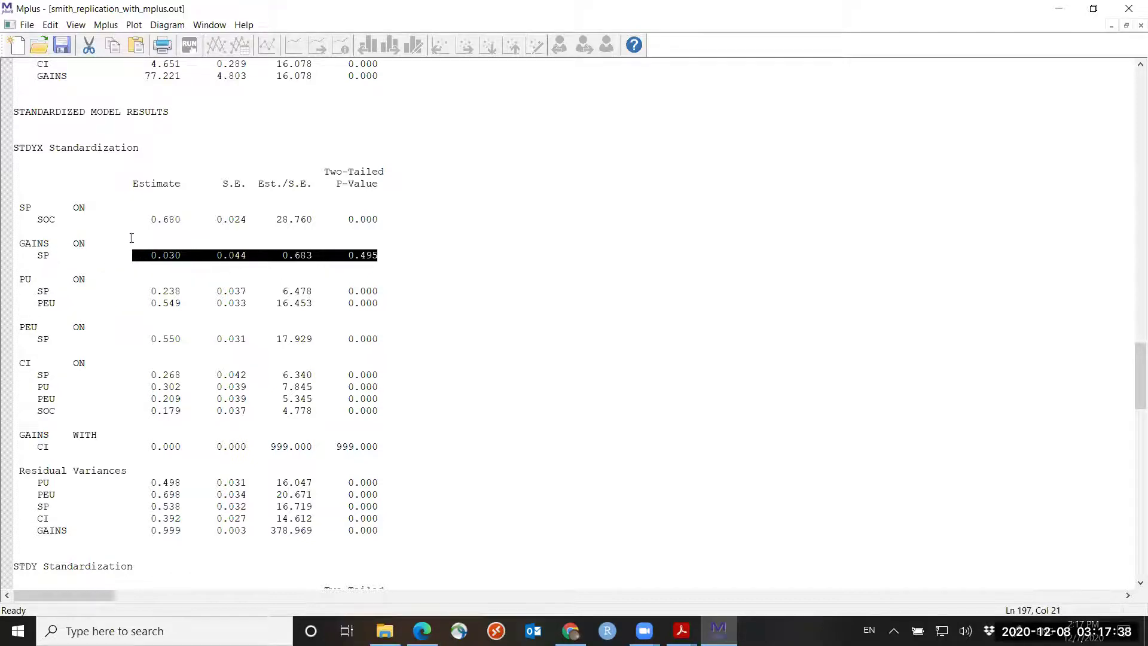
{"action": "left_click", "coordinate": [92, 250]}
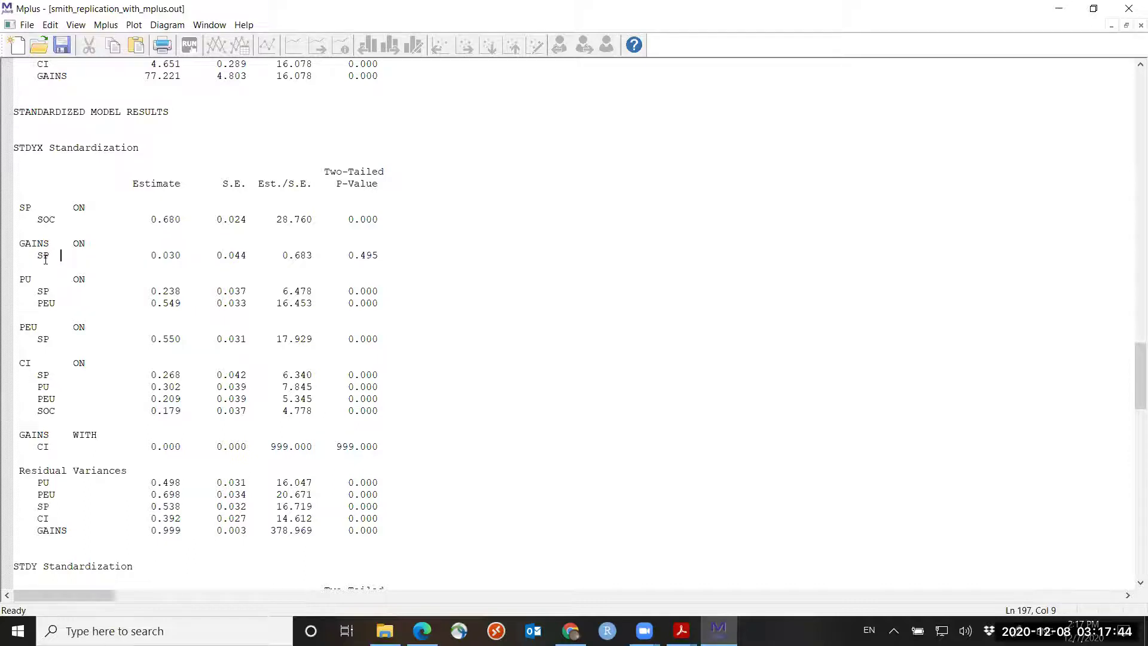
{"action": "double_click", "coordinate": [22, 243]}
{"action": "left_click_drag", "start_coordinate": [36, 255], "coordinate": [64, 255]}
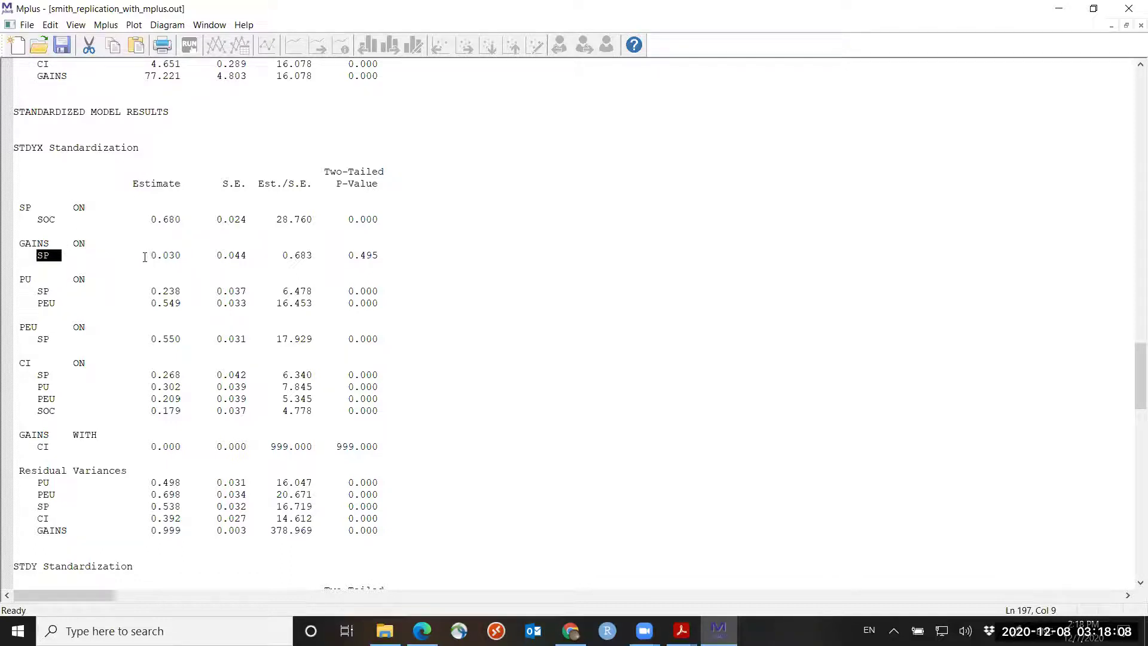
{"action": "left_click_drag", "start_coordinate": [150, 255], "coordinate": [389, 255]}
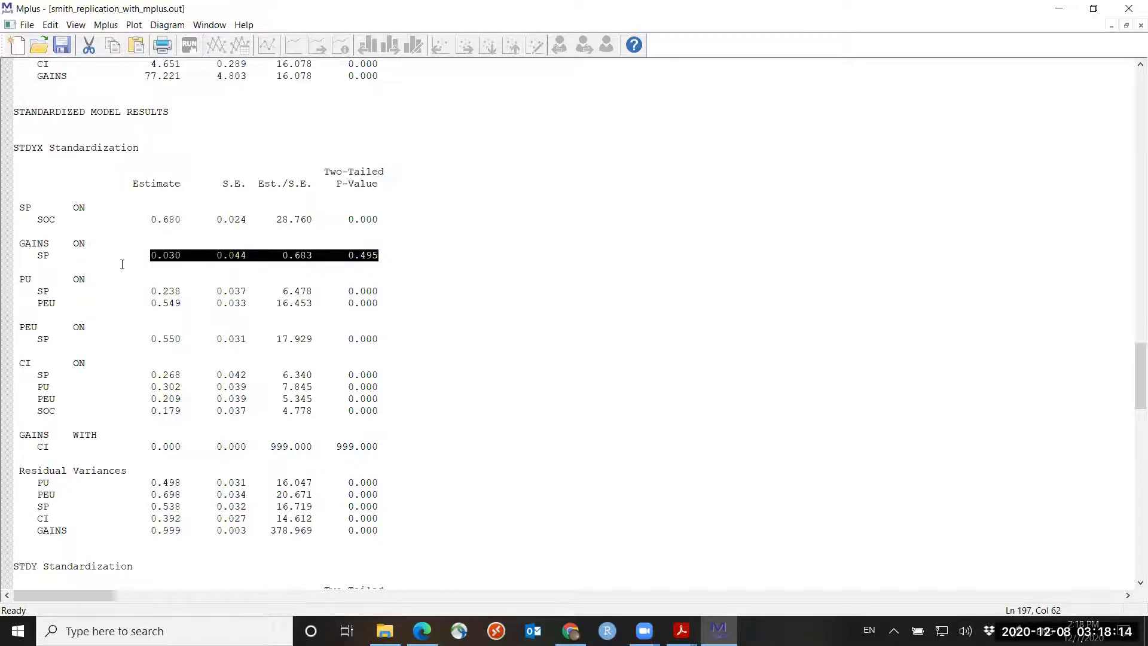
{"action": "left_click", "coordinate": [121, 258]}
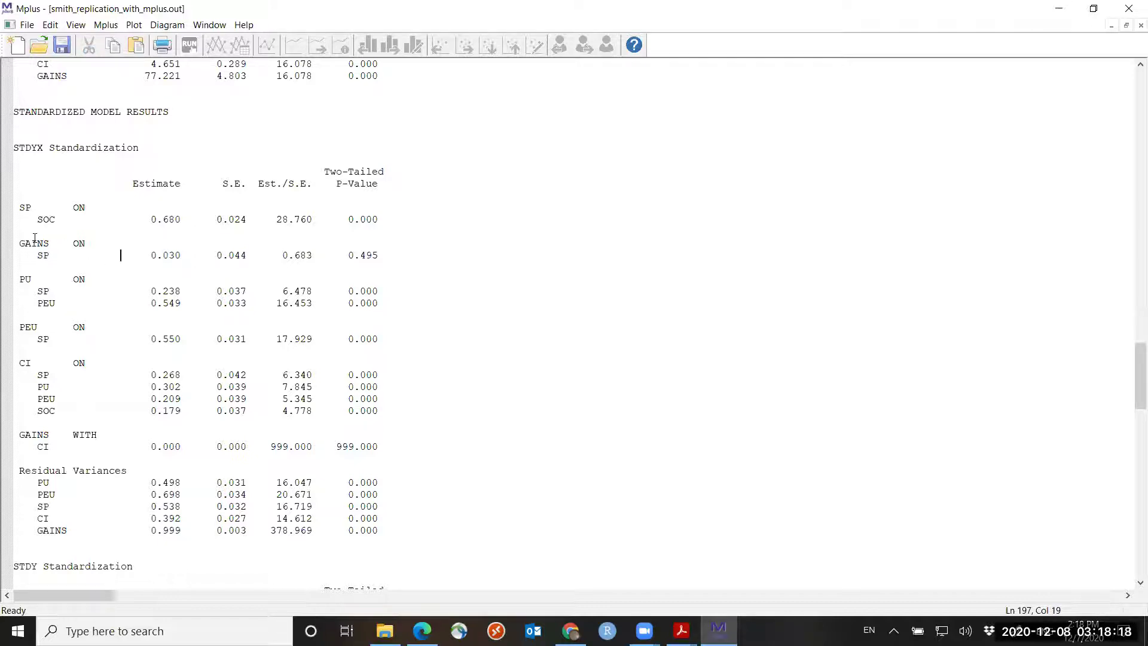
{"action": "left_click_drag", "start_coordinate": [153, 255], "coordinate": [199, 258]}
{"action": "left_click", "coordinate": [137, 265]}
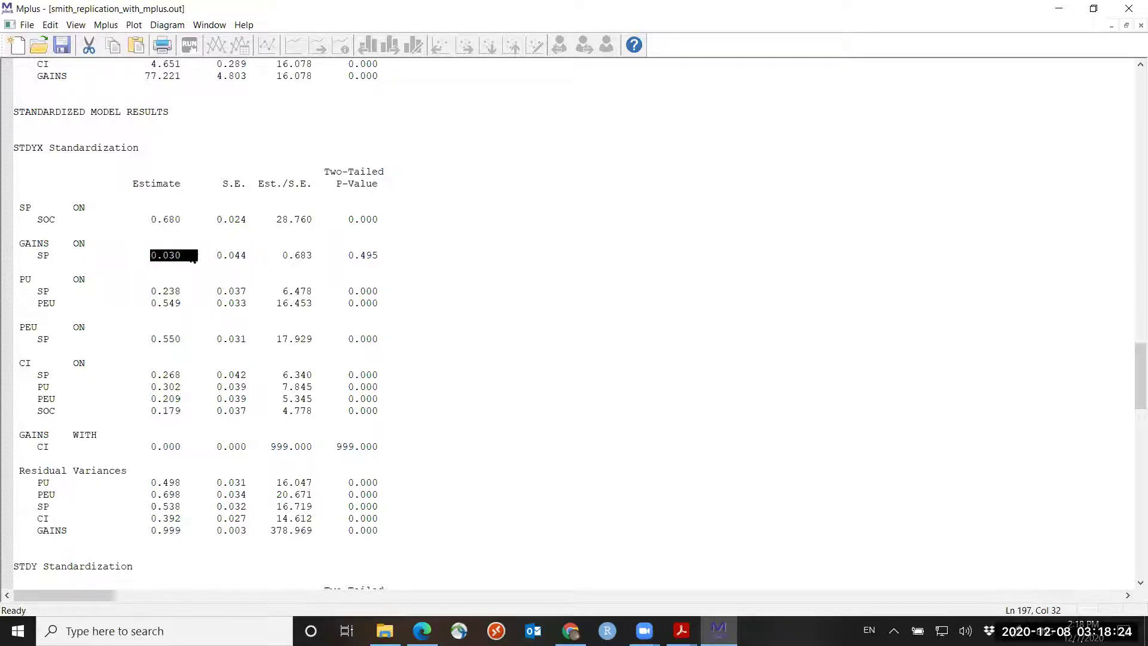
{"action": "left_click", "coordinate": [152, 256]}
{"action": "left_click_drag", "start_coordinate": [152, 256], "coordinate": [186, 257]}
Close the replication output and open the Mplus input file Sensitivity_RQ3_gammas_025_-025.inp
{"action": "left_click", "coordinate": [1130, 8]}
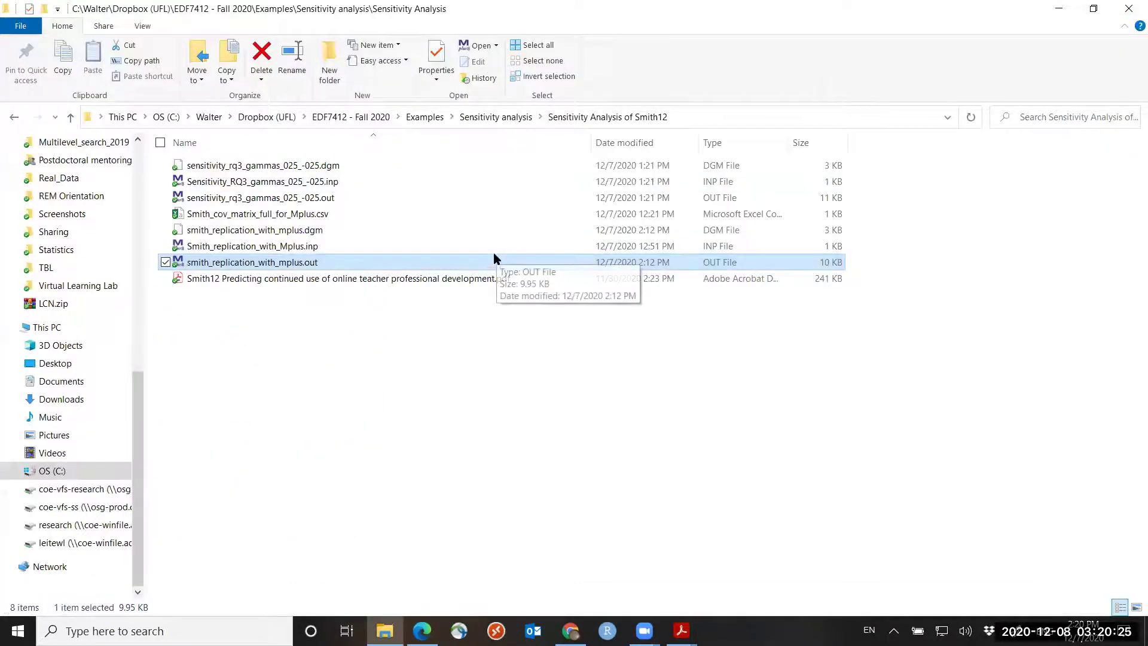
{"action": "left_click", "coordinate": [279, 181]}
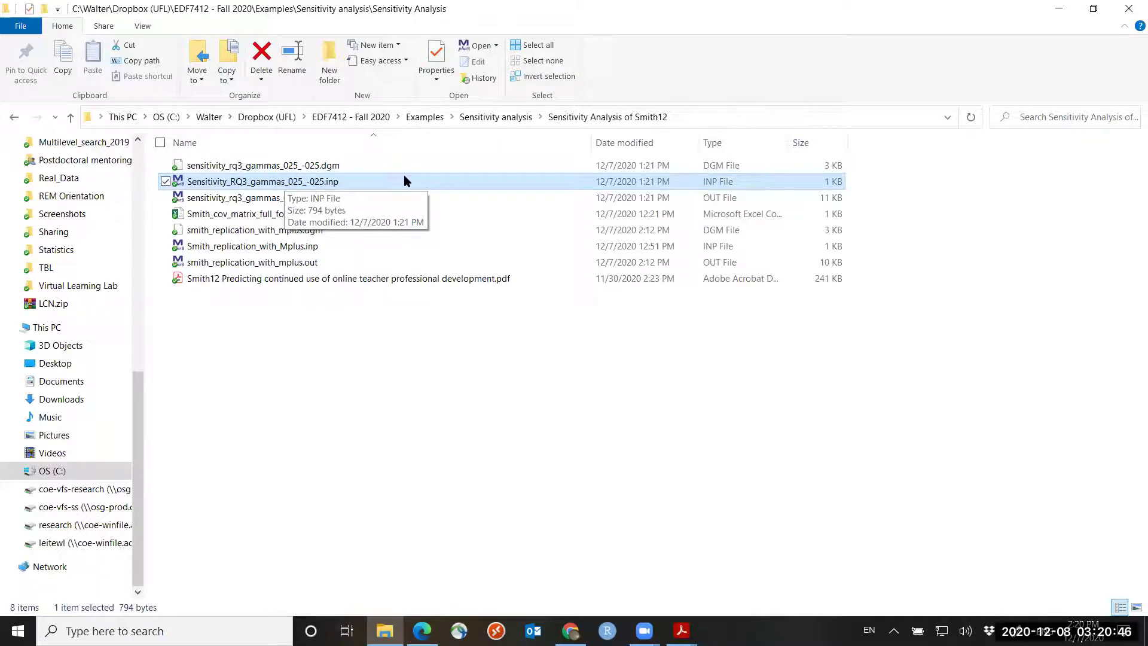
{"action": "double_click", "coordinate": [299, 187]}
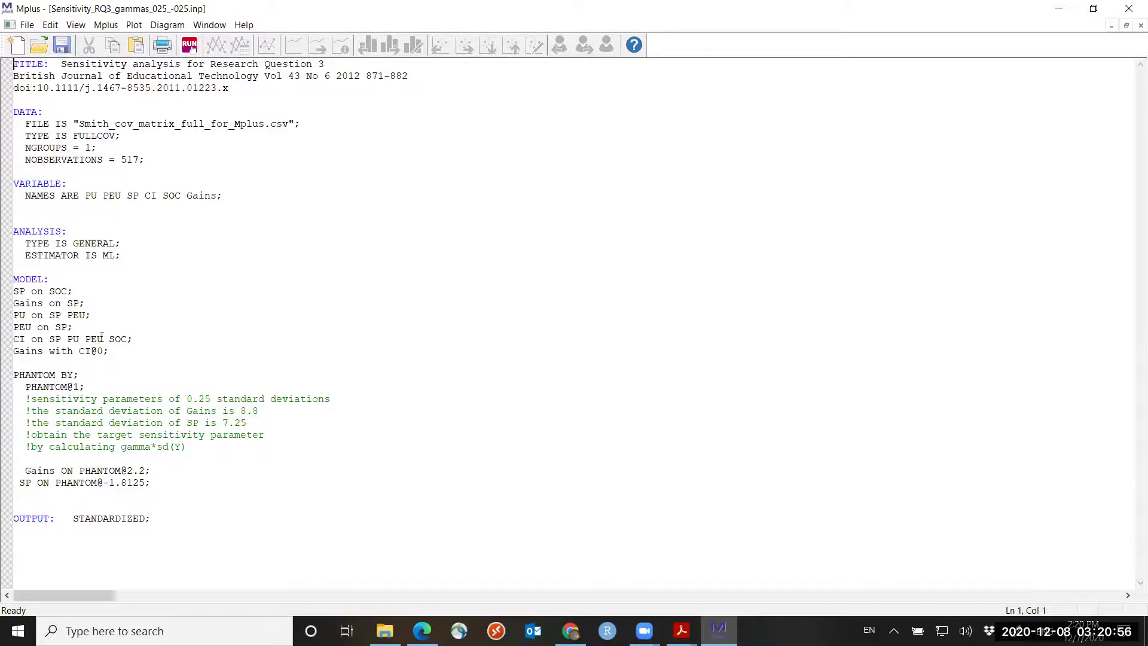
Review the original path statements in the MODEL section and the definition of the phantom variable with its variance fixed at 1
{"action": "left_click_drag", "start_coordinate": [110, 351], "coordinate": [6, 293]}
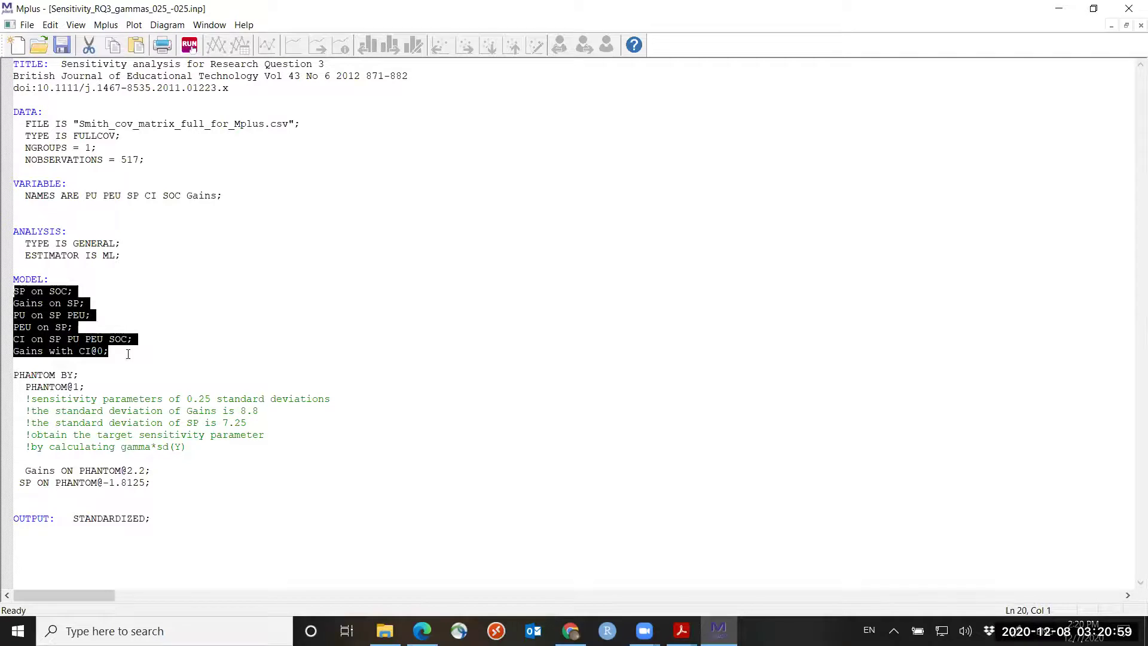
{"action": "left_click", "coordinate": [193, 343]}
{"action": "left_click", "coordinate": [87, 386]}
{"action": "left_click_drag", "start_coordinate": [87, 386], "coordinate": [7, 374]}
{"action": "left_click", "coordinate": [67, 374]}
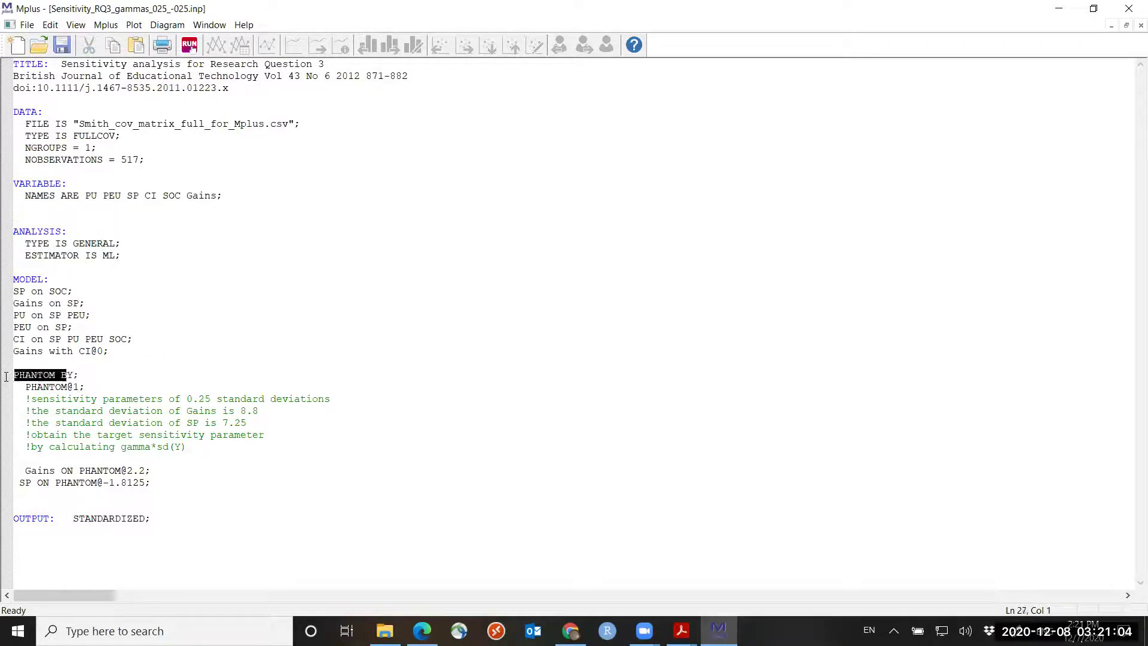
{"action": "left_click", "coordinate": [86, 370]}
{"action": "left_click", "coordinate": [15, 363]}
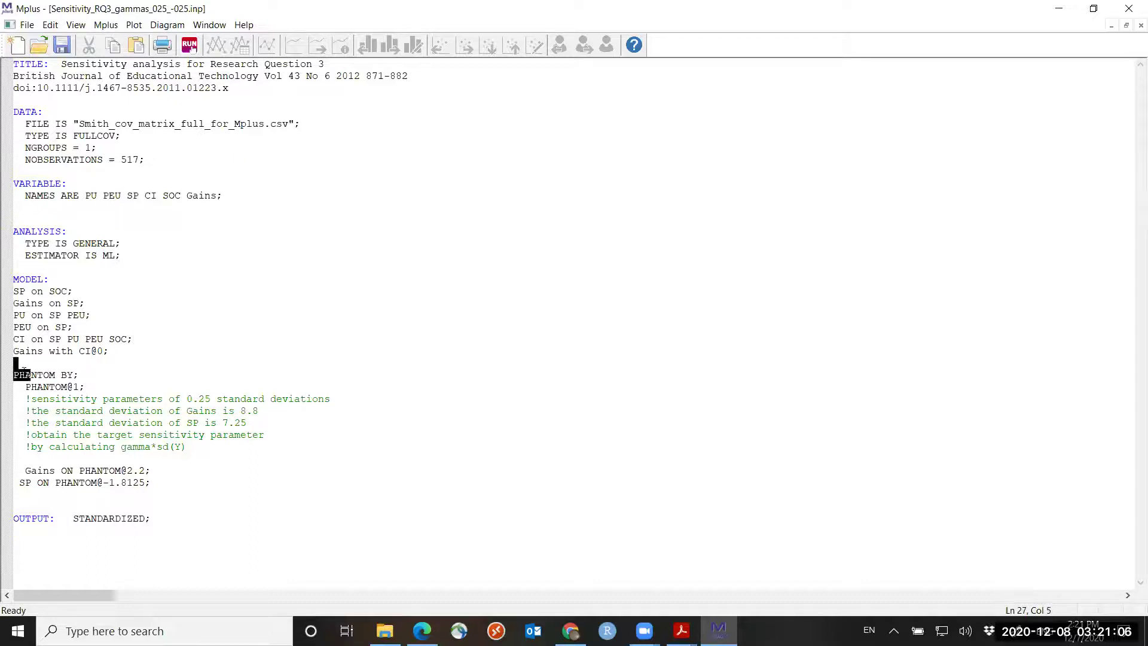
{"action": "left_click_drag", "start_coordinate": [15, 363], "coordinate": [26, 386]}
{"action": "left_click", "coordinate": [88, 386]}
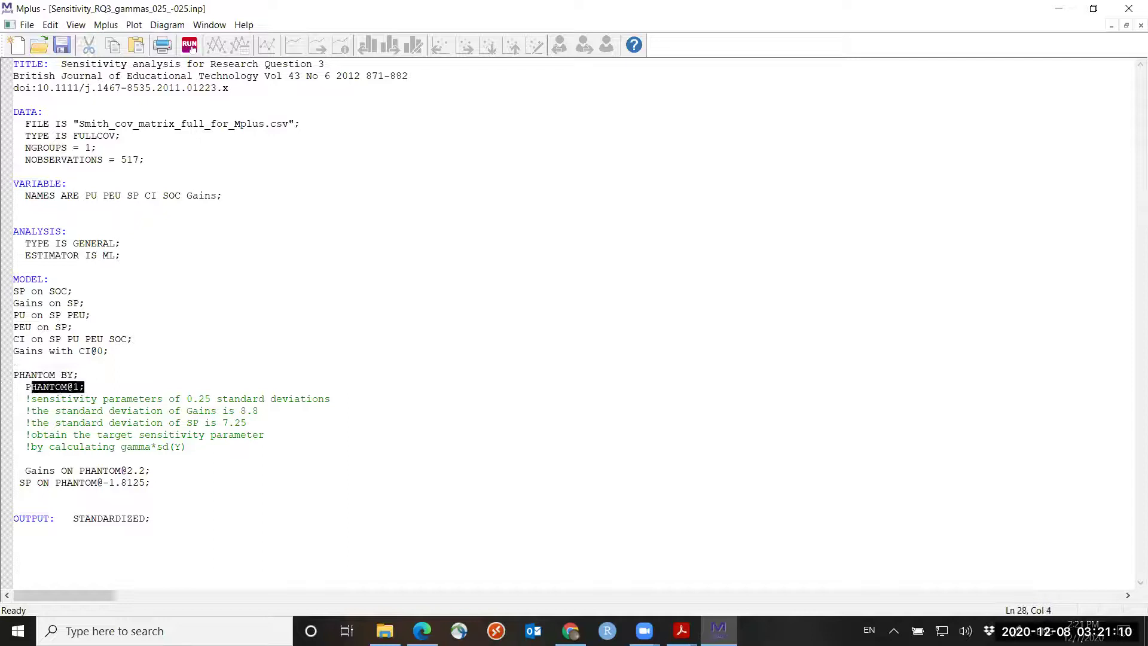
{"action": "left_click", "coordinate": [102, 386]}
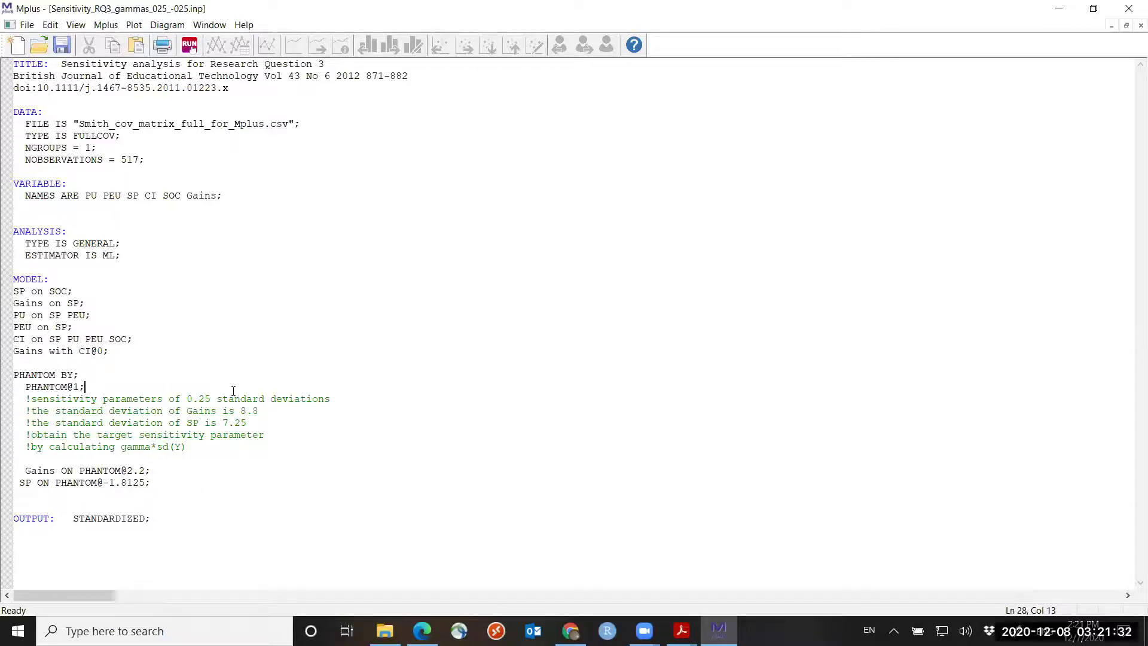
Check the commented sensitivity parameter and the standard deviations of Gains and SP in the sensitivity input
{"action": "left_click_drag", "start_coordinate": [186, 398], "coordinate": [211, 399]}
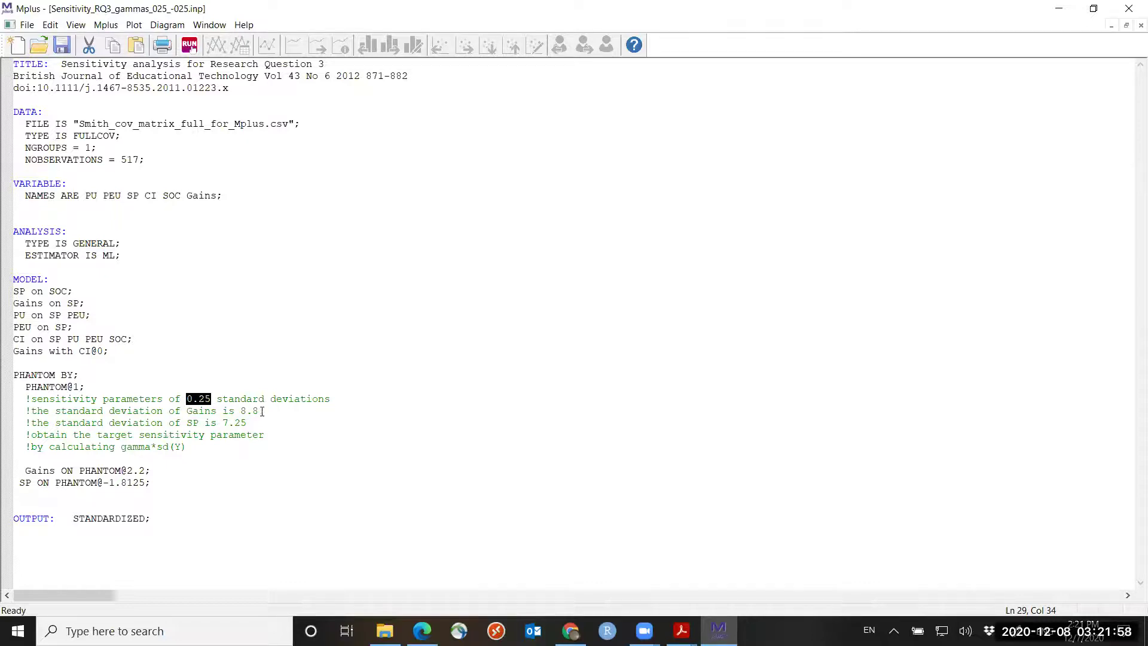
{"action": "mouse_move", "coordinate": [257, 411]}
{"action": "left_mouse_down"}
{"action": "mouse_move", "coordinate": [241, 402]}
{"action": "mouse_move", "coordinate": [240, 413]}
{"action": "left_mouse_up"}
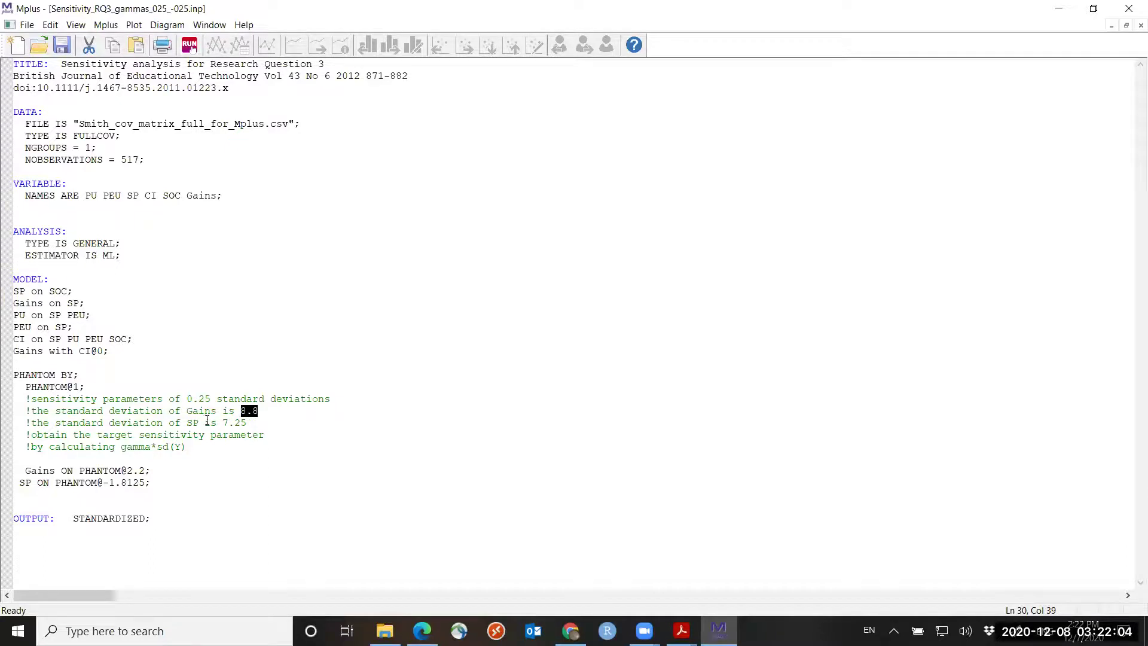
{"action": "double_click", "coordinate": [251, 423]}
{"action": "left_click", "coordinate": [224, 423], "text": "shift"}
Switch to the Mplus user guide PDF and examine the unstandardized coefficient b in the StdYX standardization formula
{"action": "left_click", "coordinate": [681, 631]}
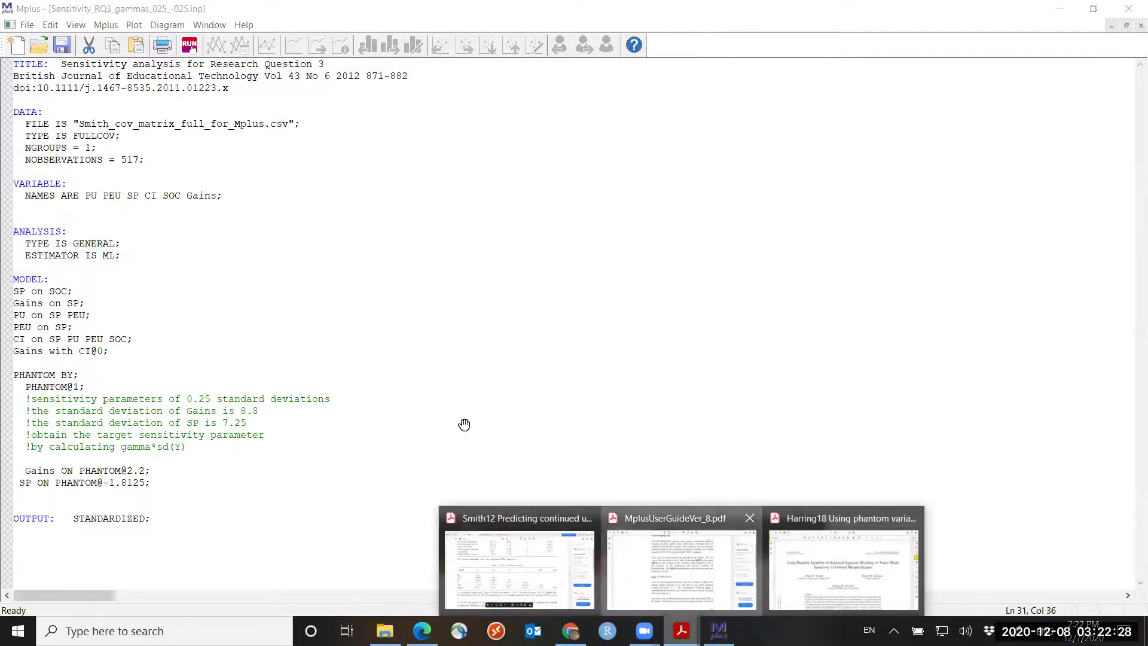
{"action": "left_click", "coordinate": [681, 568]}
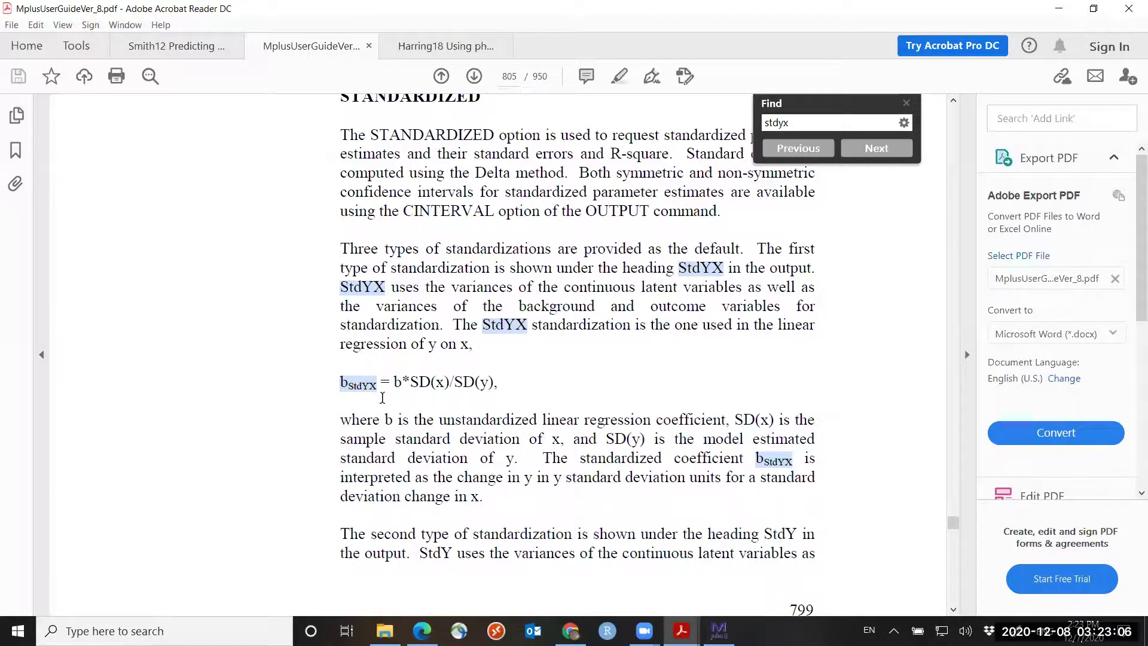
{"action": "double_click", "coordinate": [396, 381]}
{"action": "mouse_move", "coordinate": [347, 584]}
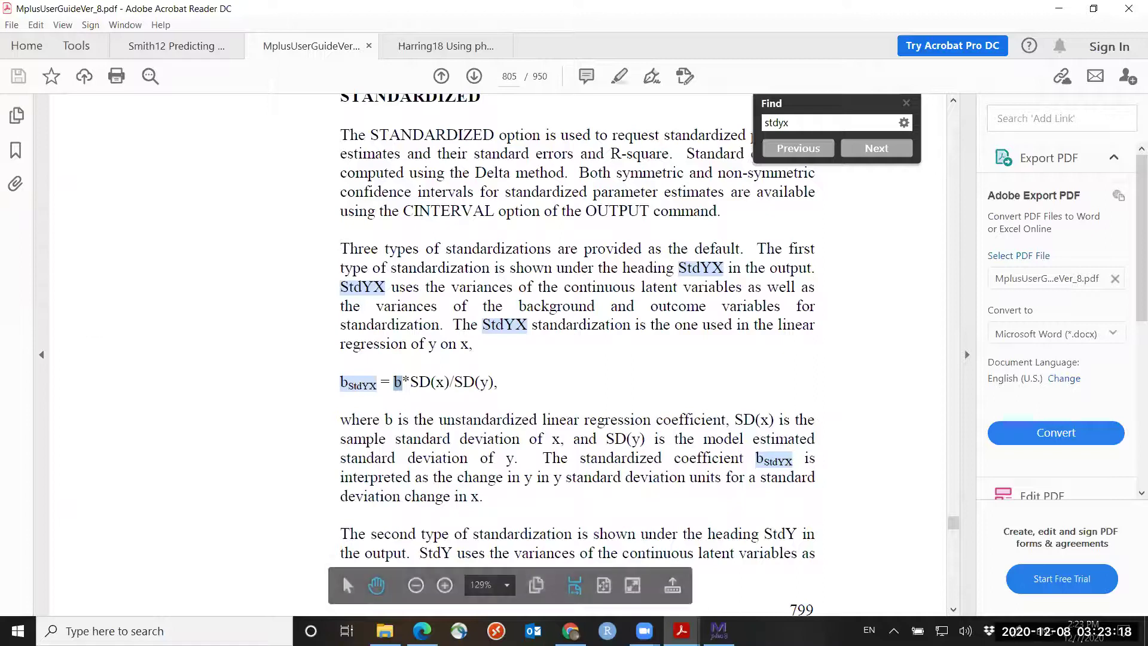
Return to the Mplus sensitivity input and review the fixed Gains ON PHANTOM and SP ON PHANTOM coefficients
{"action": "left_click", "coordinate": [718, 630]}
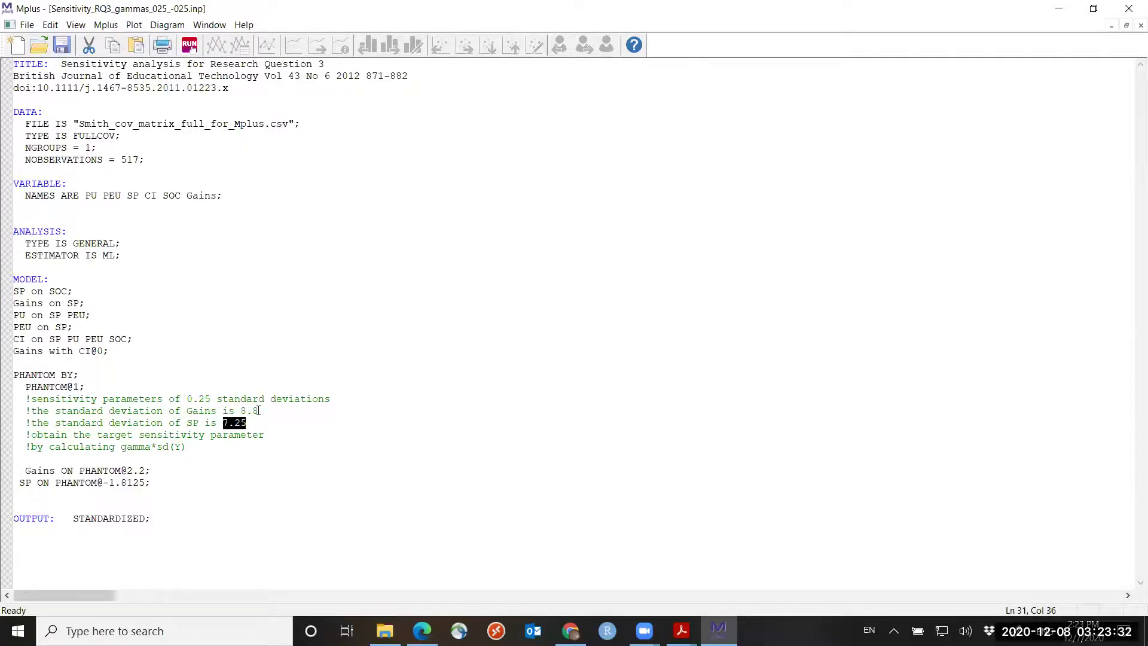
{"action": "left_click_drag", "start_coordinate": [19, 470], "coordinate": [166, 467]}
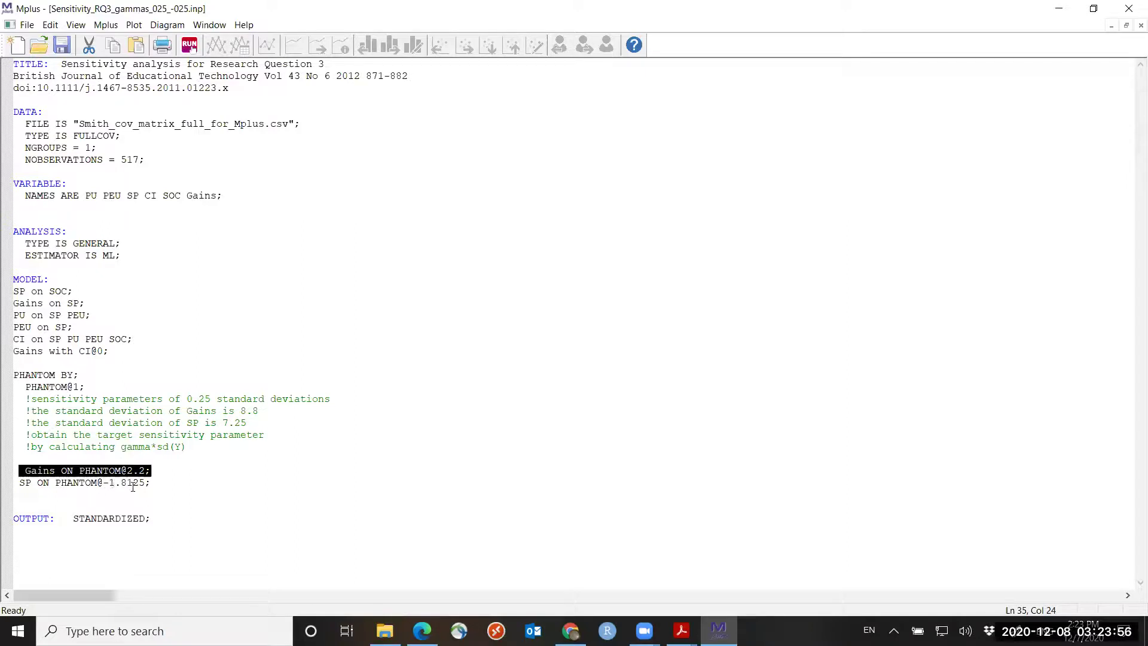
{"action": "left_click", "coordinate": [151, 483]}
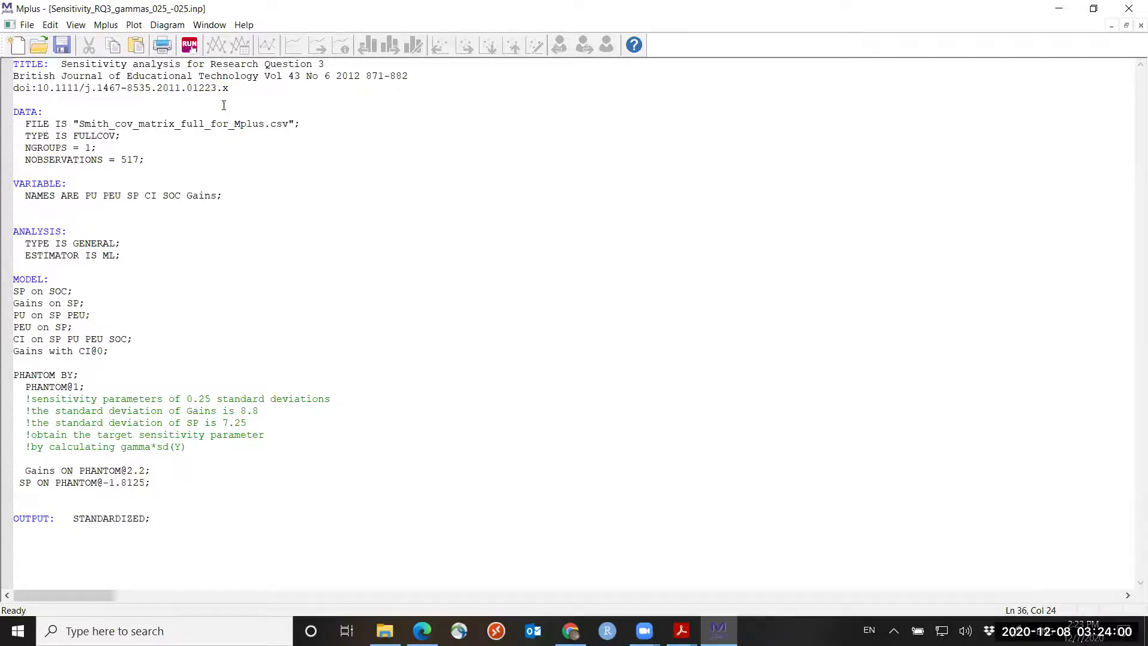
Run the phantom-variable sensitivity model and go to the model fit information in its output
{"action": "left_click", "coordinate": [188, 45]}
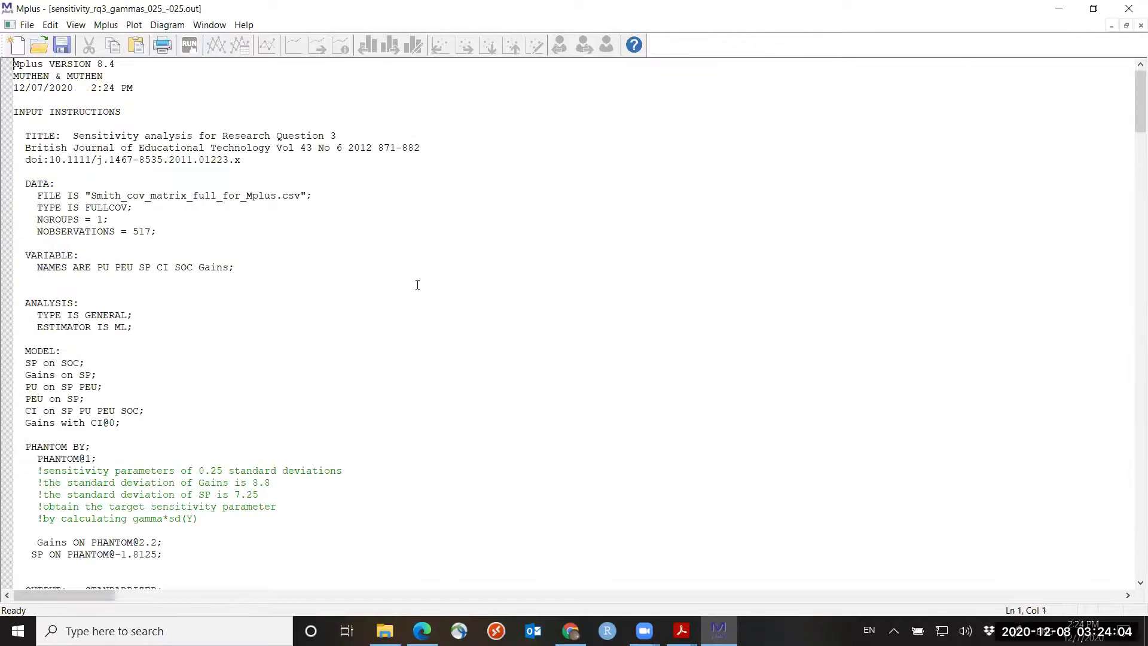
{"action": "scroll", "coordinate": [437, 314], "scroll_direction": "down", "scroll_amount": 20}
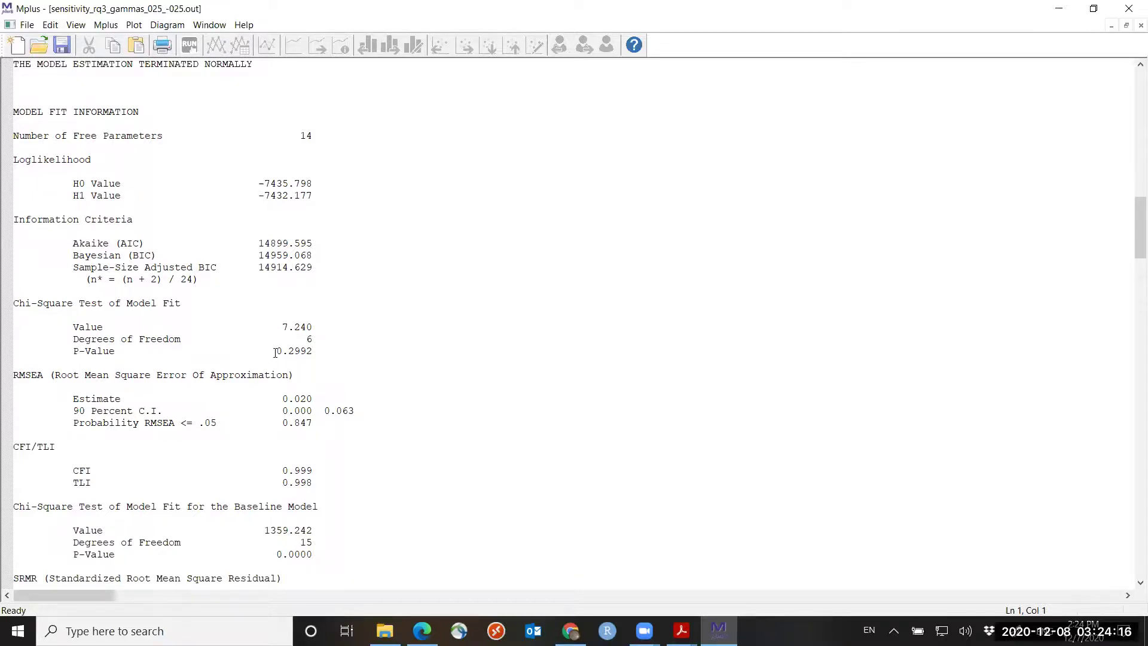
Check the fixed unstandardized SP ON PHANTOM and GAINS ON PHANTOM estimates in the sensitivity output's model results
{"action": "scroll", "coordinate": [348, 352], "scroll_direction": "down", "scroll_amount": 10}
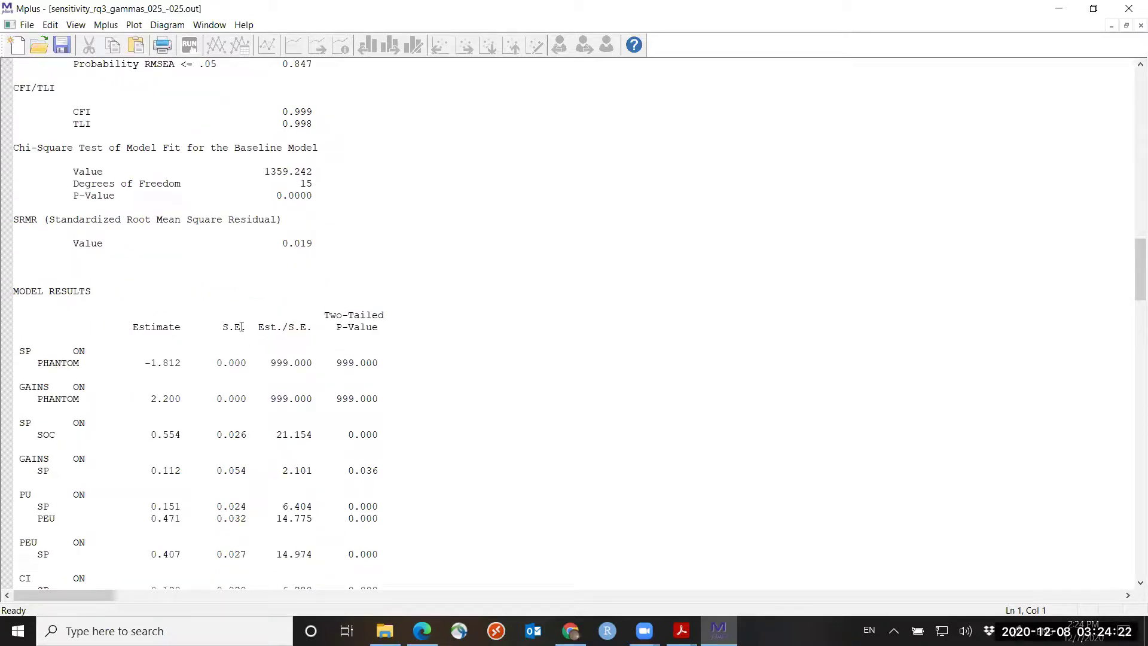
{"action": "scroll", "coordinate": [240, 326], "scroll_direction": "down", "scroll_amount": 2}
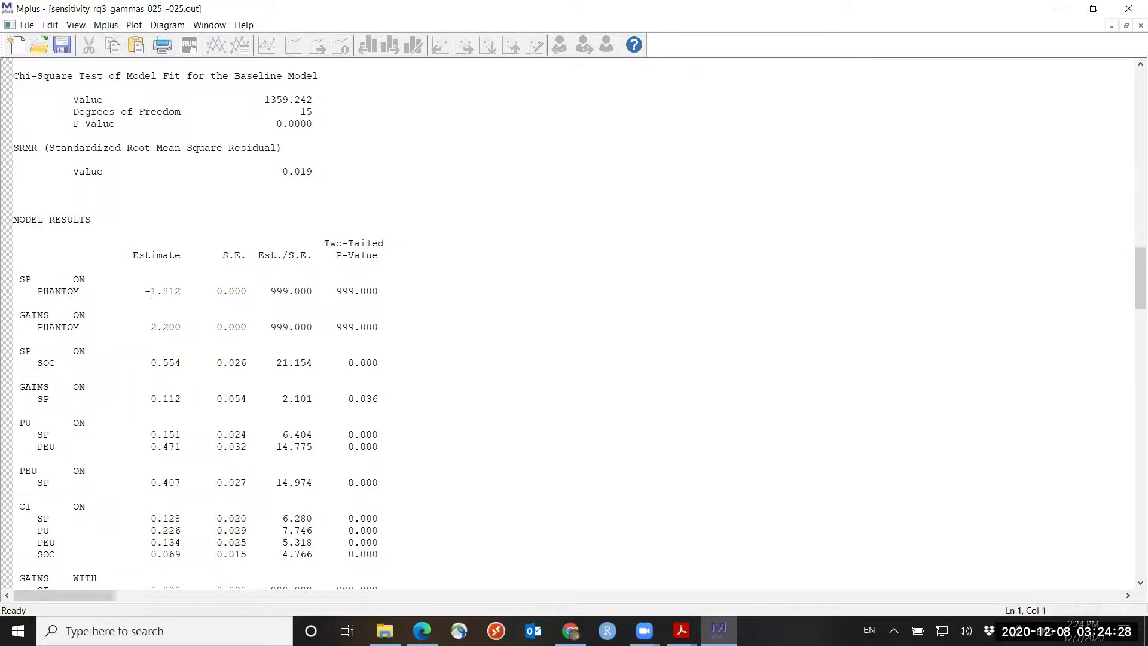
{"action": "left_click_drag", "start_coordinate": [140, 288], "coordinate": [186, 291]}
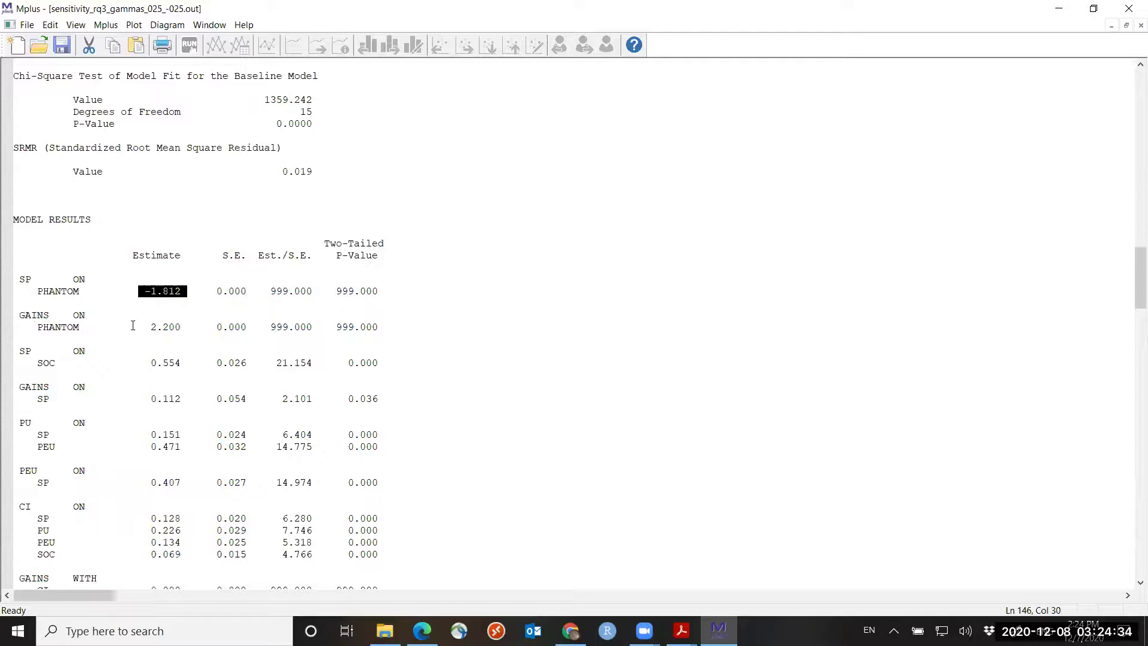
{"action": "left_click_drag", "start_coordinate": [153, 327], "coordinate": [177, 337]}
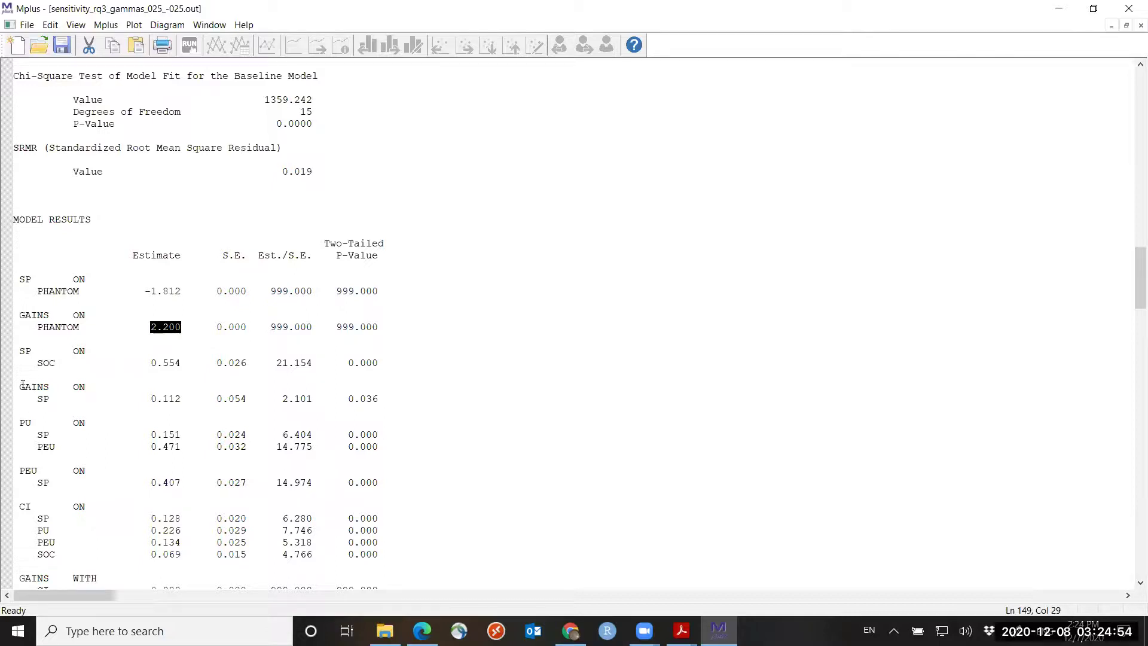
Examine the unstandardized GAINS ON SP estimate and its two-tailed p-value in the model results
{"action": "left_click_drag", "start_coordinate": [19, 385], "coordinate": [382, 401]}
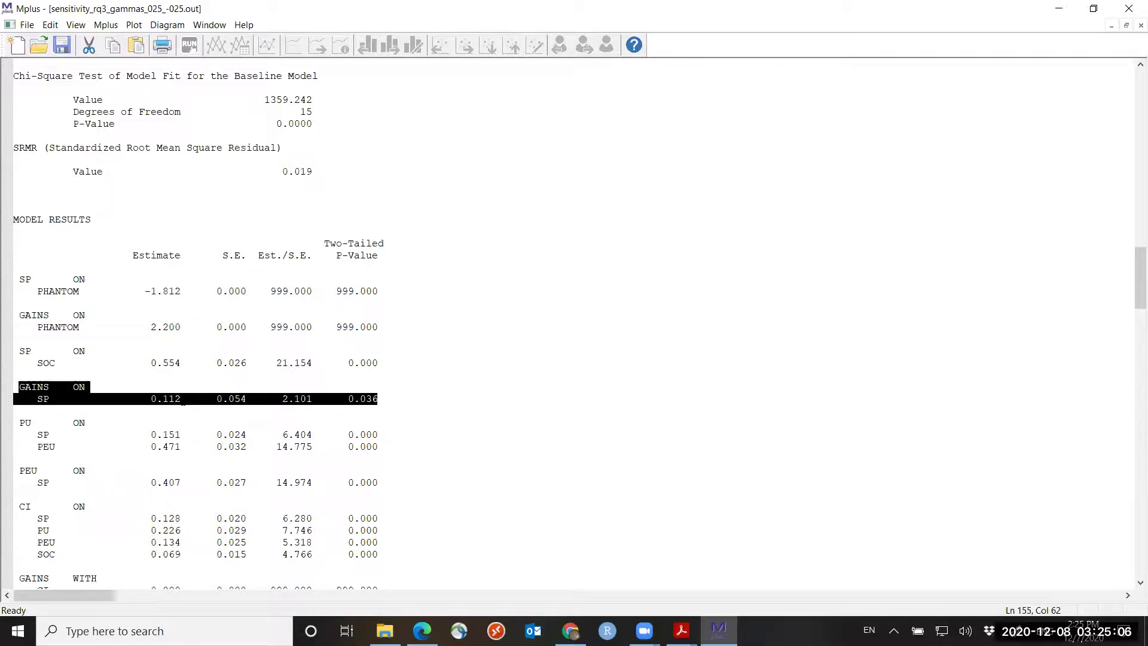
{"action": "left_click", "coordinate": [182, 399]}
{"action": "left_click_drag", "start_coordinate": [182, 399], "coordinate": [158, 399]}
{"action": "left_click_drag", "start_coordinate": [388, 397], "coordinate": [348, 398]}
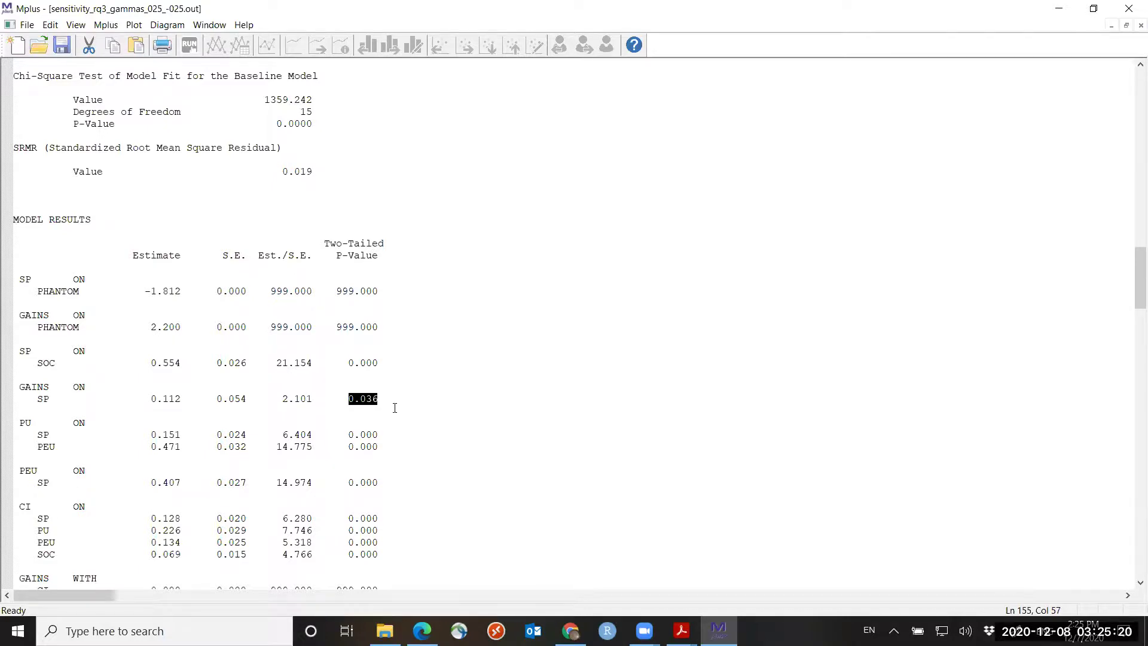
Compare the unstandardized SP ON PHANTOM estimate with the STDYX standardized PHANTOM coefficients for SP and GAINS
{"action": "scroll", "coordinate": [274, 337], "scroll_direction": "down", "scroll_amount": 8}
{"action": "scroll", "coordinate": [259, 358], "scroll_direction": "up", "scroll_amount": 6}
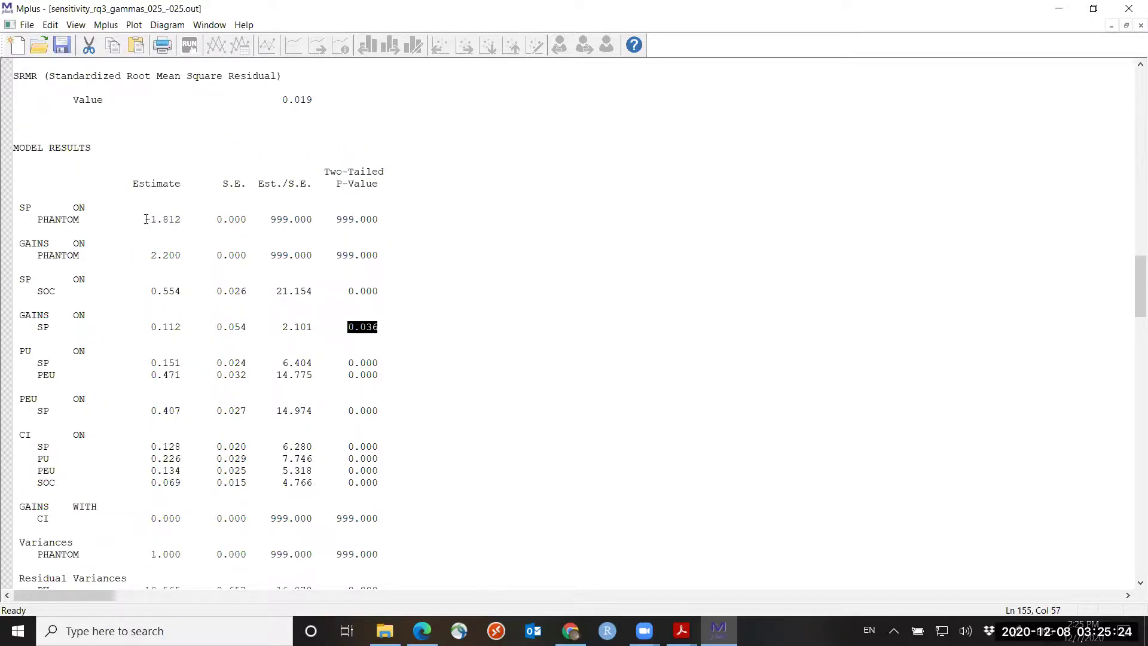
{"action": "left_click_drag", "start_coordinate": [145, 219], "coordinate": [181, 219]}
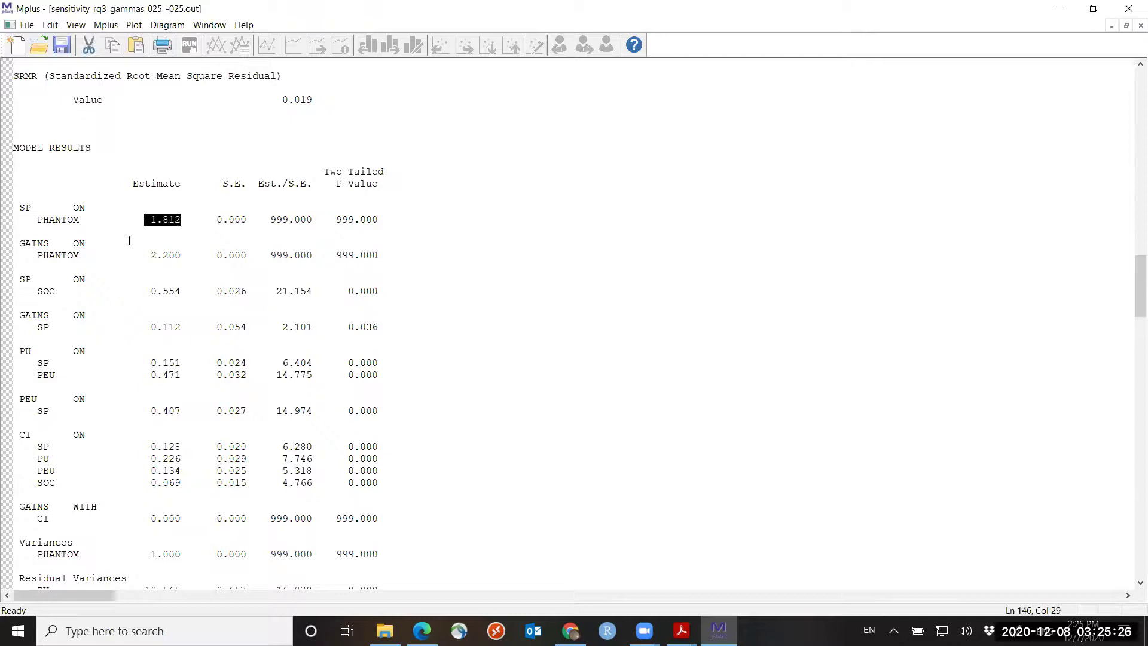
{"action": "left_click", "coordinate": [140, 221]}
{"action": "left_click_drag", "start_coordinate": [140, 219], "coordinate": [185, 220]}
{"action": "scroll", "coordinate": [203, 287], "scroll_direction": "down", "scroll_amount": 10}
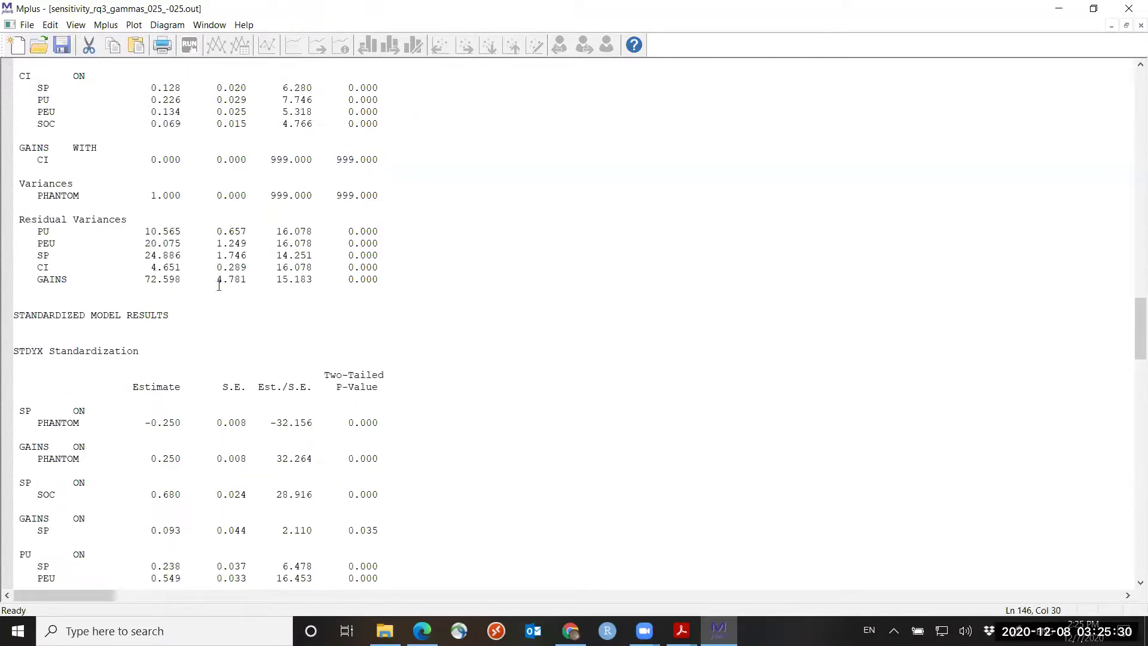
{"action": "scroll", "coordinate": [218, 285], "scroll_direction": "down", "scroll_amount": 4}
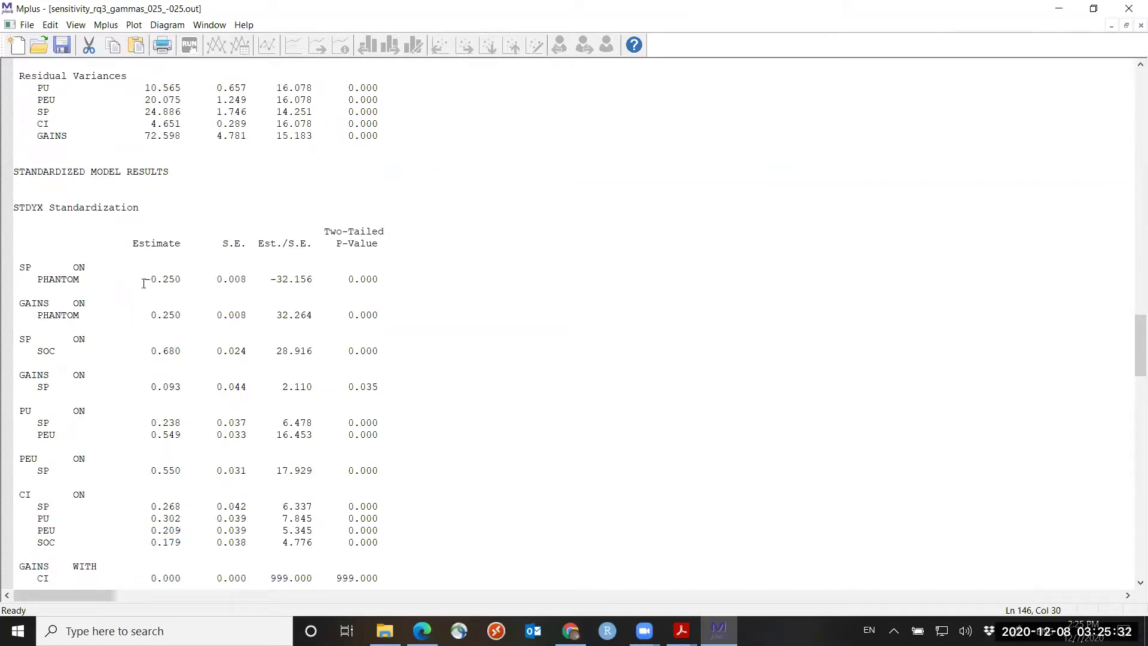
{"action": "left_click_drag", "start_coordinate": [146, 277], "coordinate": [184, 282]}
{"action": "left_click", "coordinate": [143, 280]}
{"action": "left_click_drag", "start_coordinate": [149, 317], "coordinate": [187, 321]}
{"action": "scroll", "coordinate": [203, 323], "scroll_direction": "up", "scroll_amount": 2}
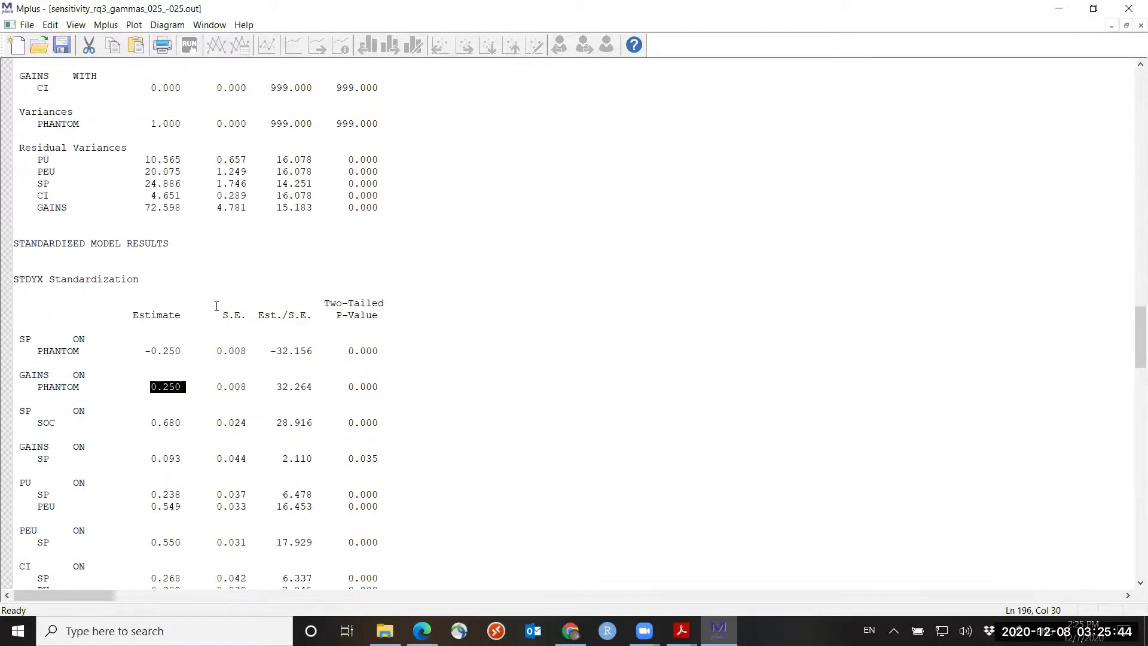
Examine the STDYX standardized GAINS ON SP estimate and p-value in relation to the GAINS ON PHANTOM coefficient
{"action": "scroll", "coordinate": [135, 359], "scroll_direction": "down", "scroll_amount": 4}
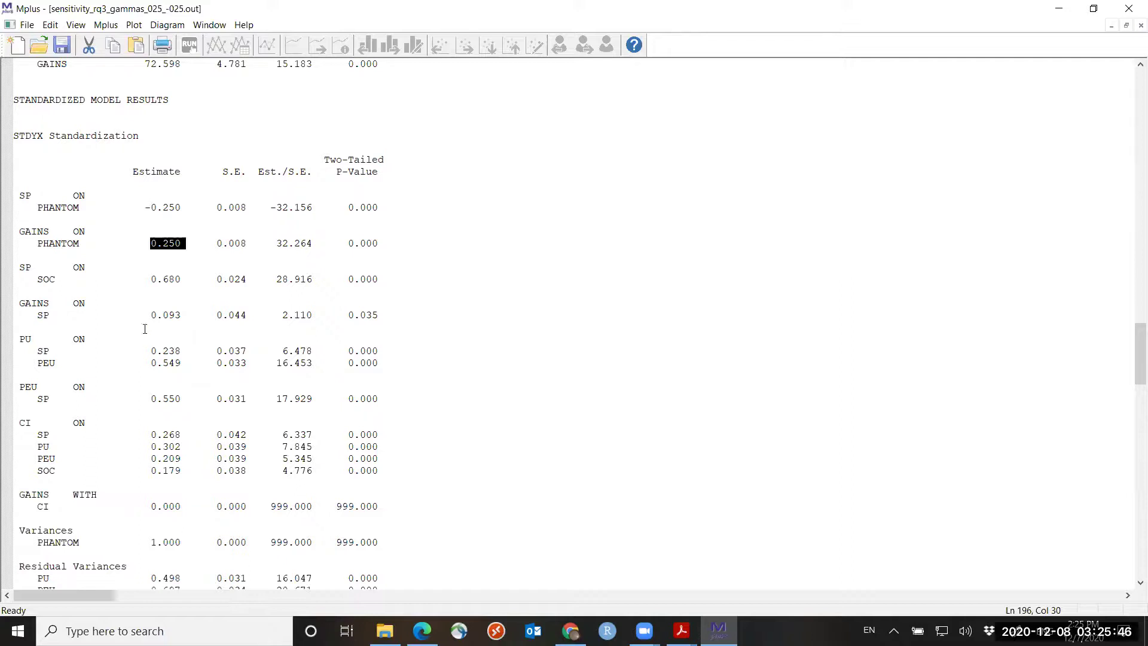
{"action": "left_click_drag", "start_coordinate": [151, 315], "coordinate": [180, 318]}
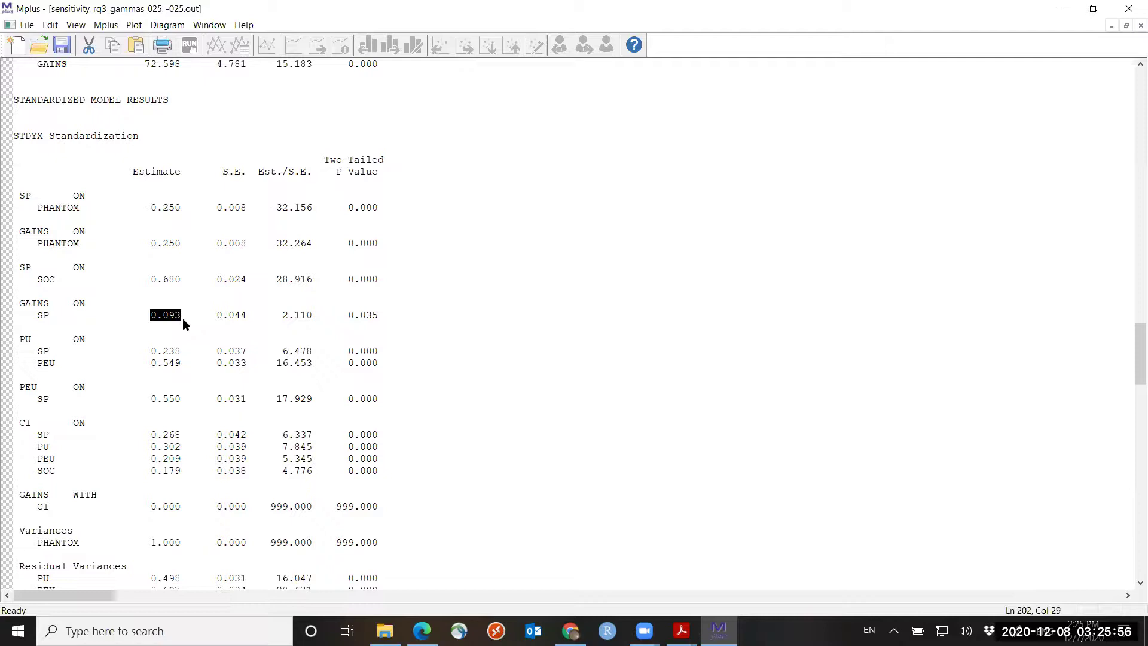
{"action": "left_click_drag", "start_coordinate": [379, 315], "coordinate": [347, 311]}
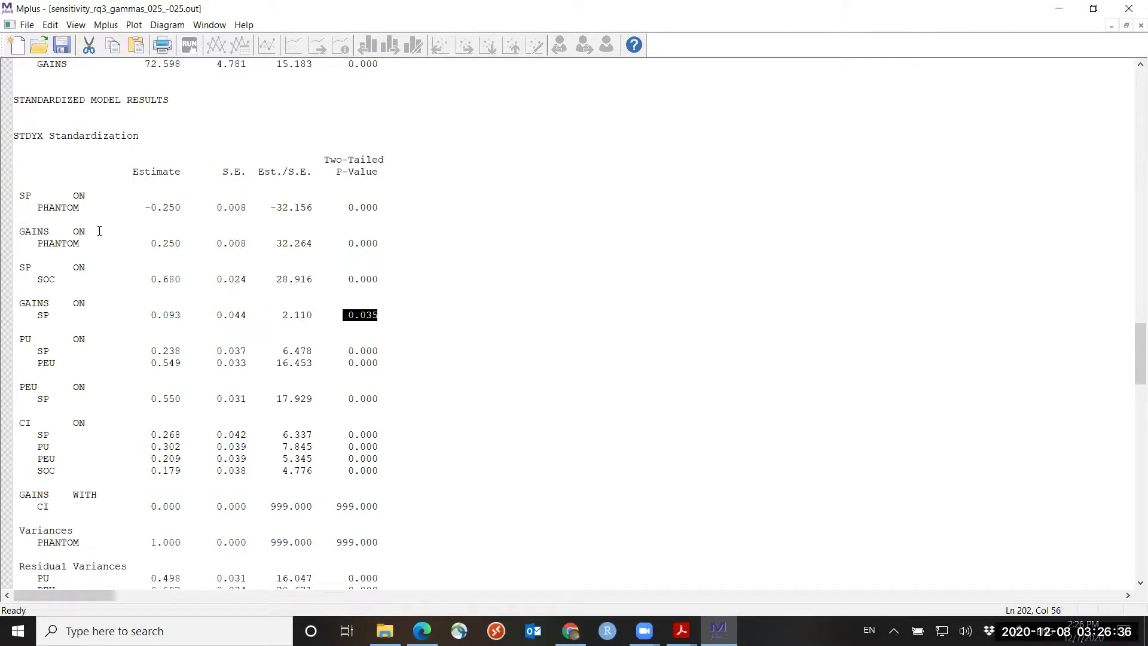
{"action": "left_click_drag", "start_coordinate": [156, 243], "coordinate": [181, 243]}
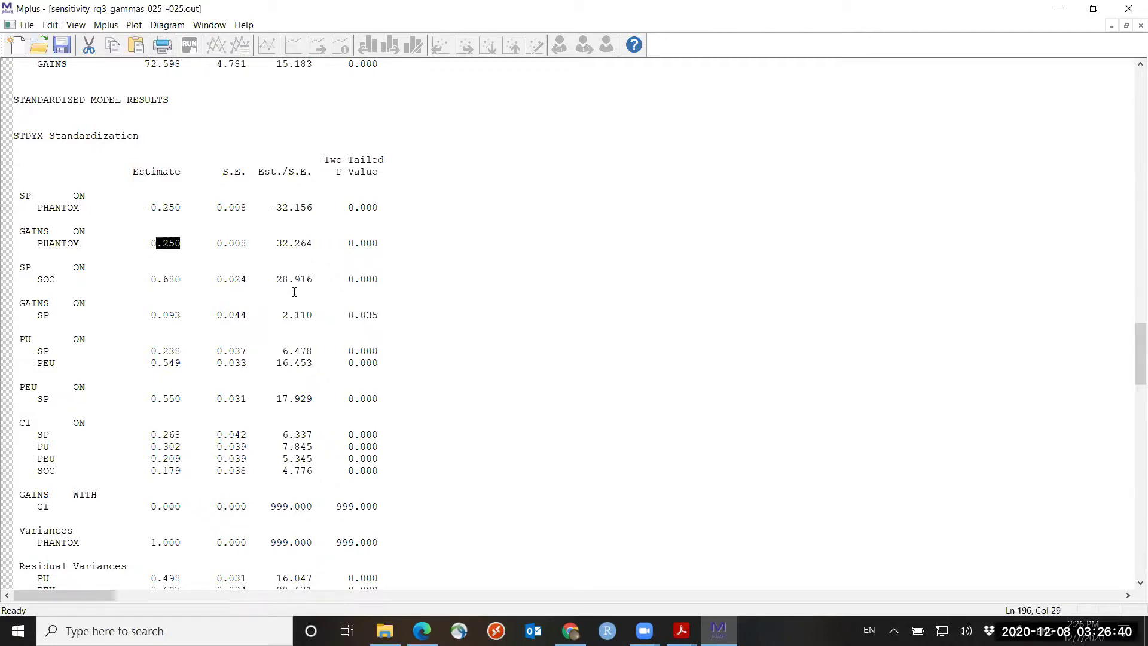
{"action": "left_click", "coordinate": [139, 237]}
{"action": "left_click_drag", "start_coordinate": [389, 317], "coordinate": [348, 316]}
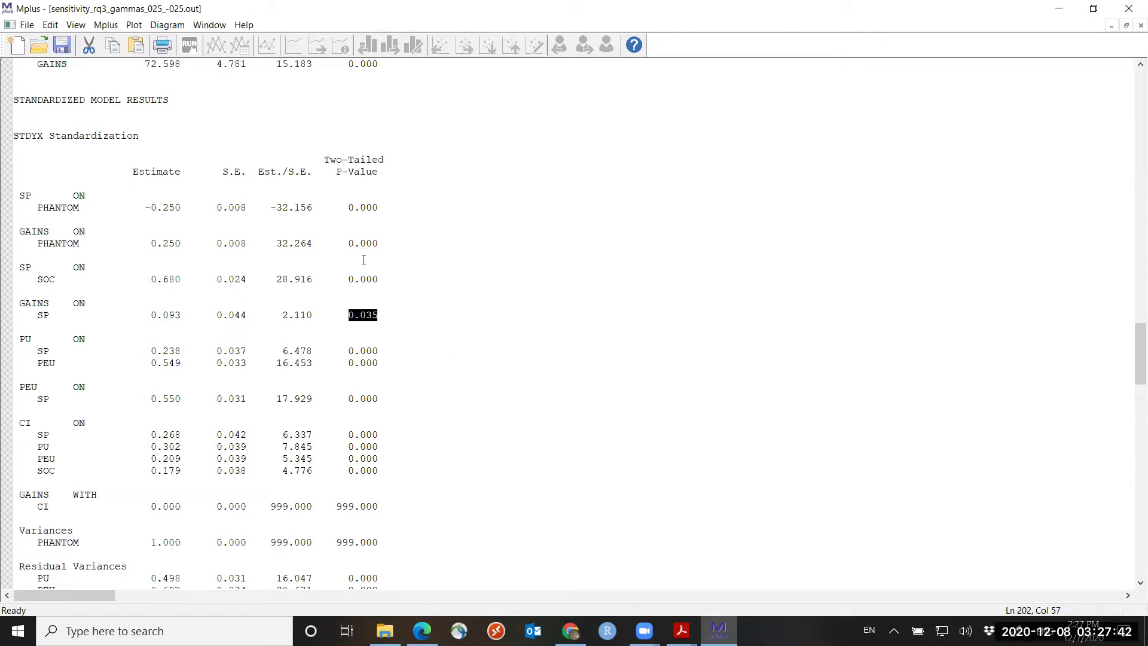
{"action": "scroll", "coordinate": [291, 331], "scroll_direction": "up", "scroll_amount": 3}
{"action": "scroll", "coordinate": [266, 325], "scroll_direction": "down", "scroll_amount": 5}
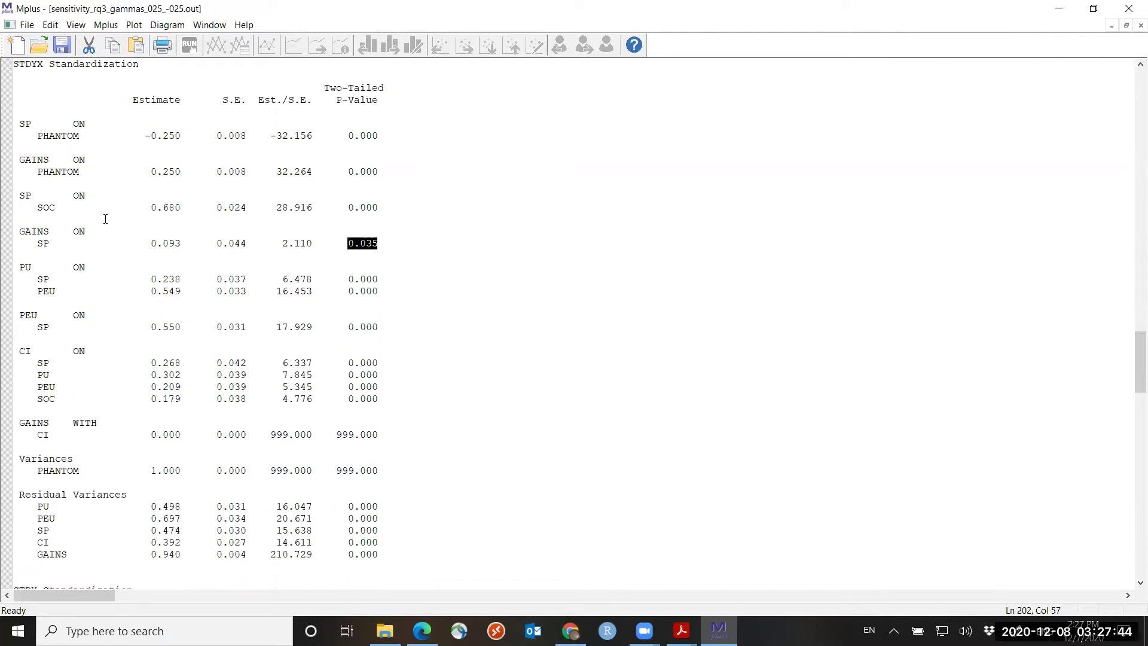